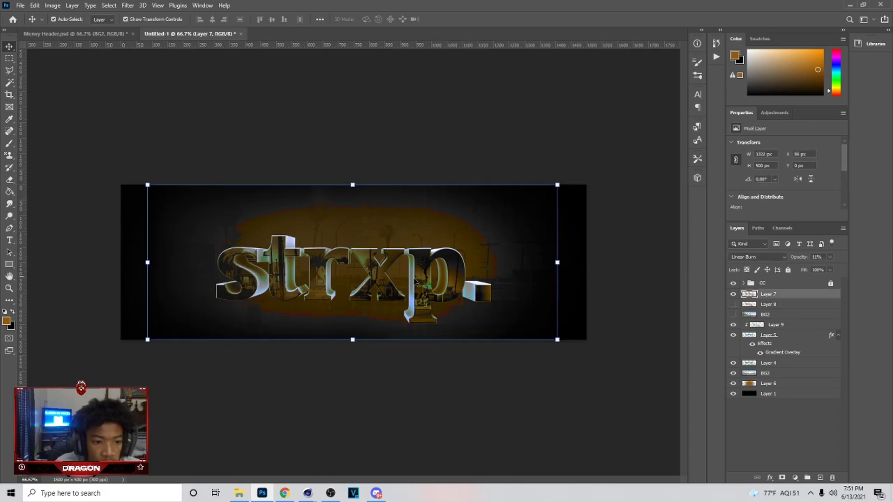
{"action": "left_click", "coordinate": [534, 371]}
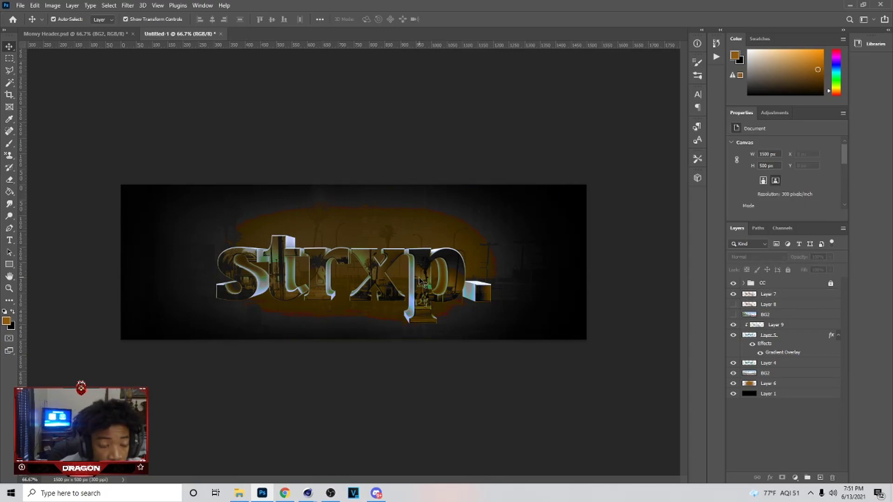
{"action": "left_click", "coordinate": [441, 284]}
{"action": "left_click", "coordinate": [556, 372]}
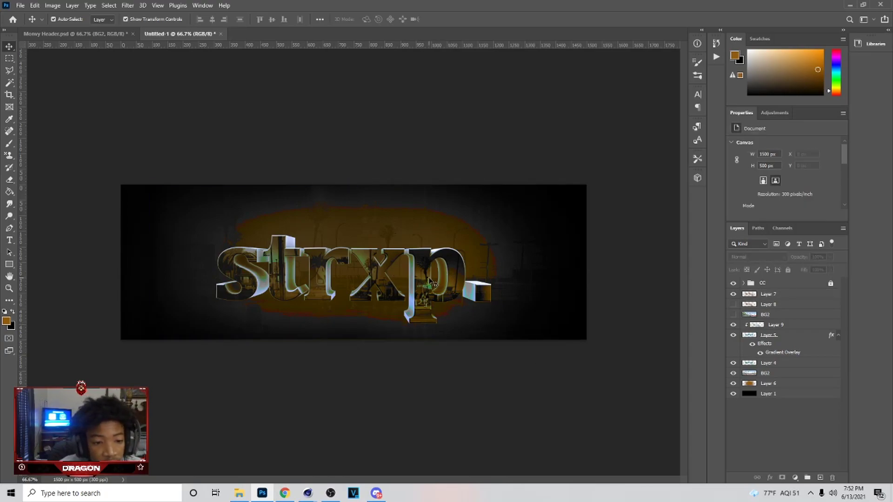
- Create a new transparent document of 1500 x 500 px at 300 ppi
{"action": "left_click", "coordinate": [21, 5]}
{"action": "left_click", "coordinate": [25, 14]}
{"action": "left_click", "coordinate": [327, 175]}
{"action": "left_click", "coordinate": [631, 331]}
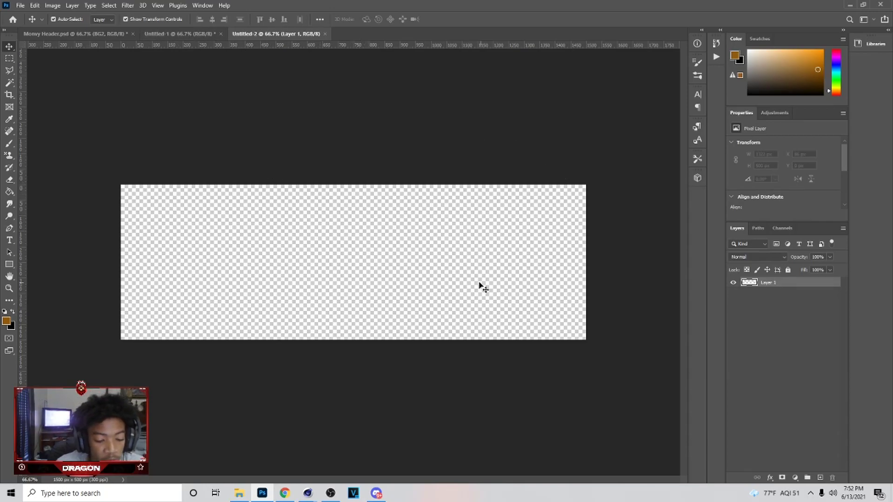
- Make black the foreground colour and fill the empty layer with it using the Paint Bucket
{"action": "key", "text": "g"}
{"action": "left_click", "coordinate": [13, 311]}
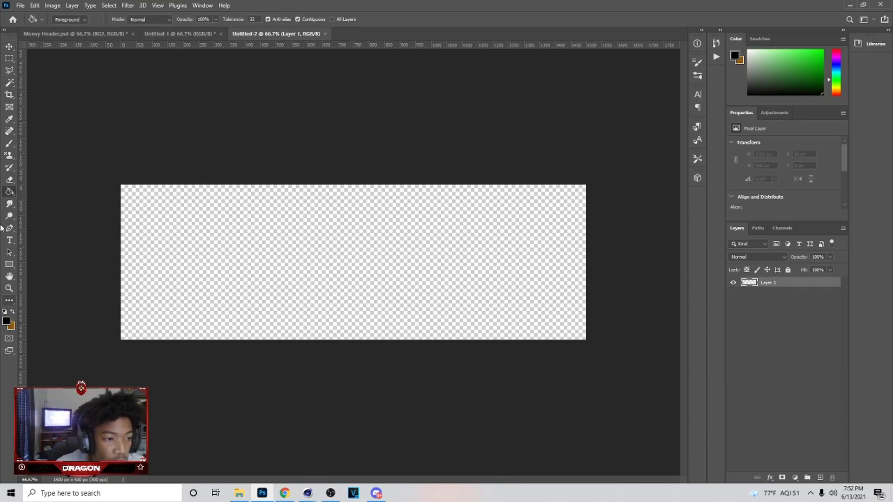
{"action": "right_click", "coordinate": [11, 191]}
{"action": "left_click", "coordinate": [40, 203]}
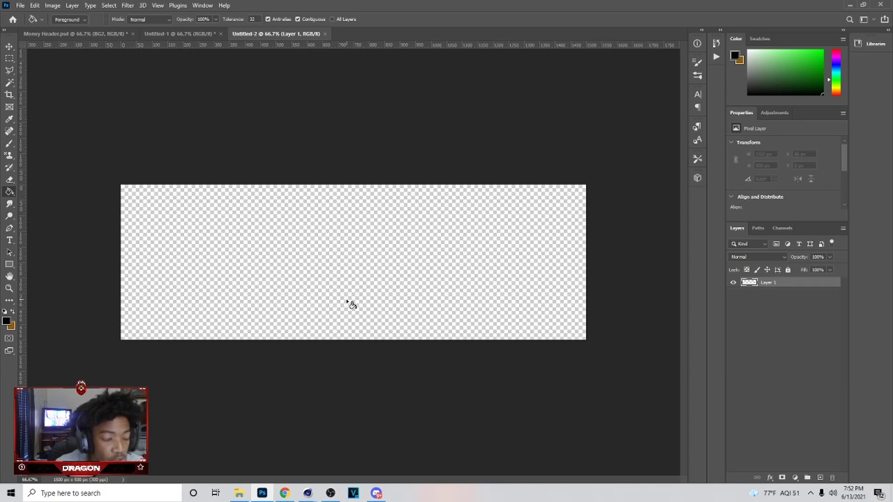
{"action": "left_click", "coordinate": [350, 287]}
{"action": "left_click", "coordinate": [9, 46]}
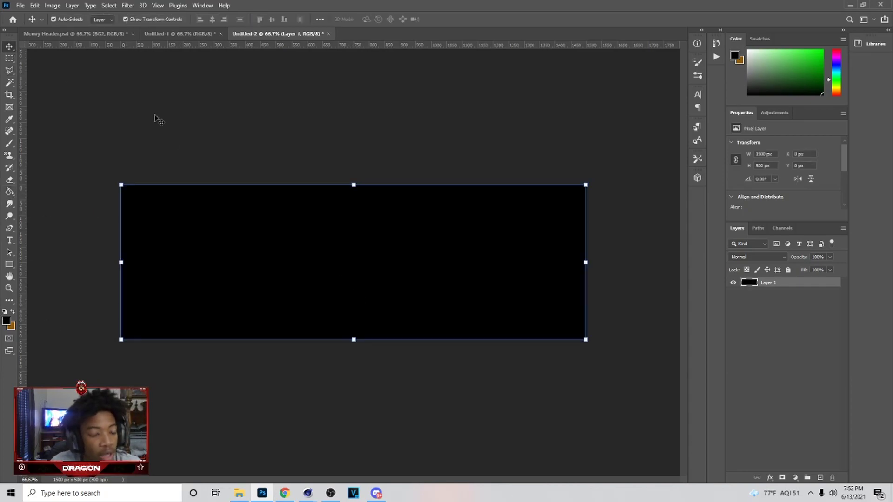
- Copy the lower BG2 layer from Untitled-1 into Untitled-2, above the black layer
{"action": "left_click", "coordinate": [180, 34]}
{"action": "left_click", "coordinate": [787, 376]}
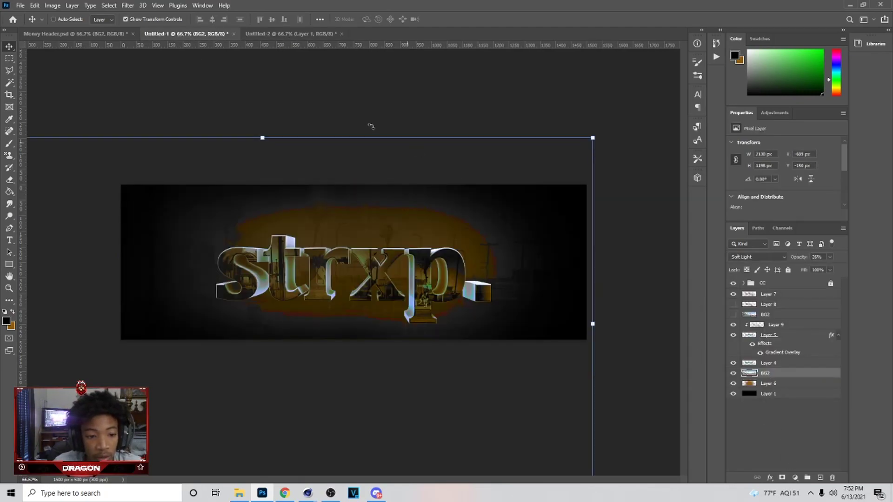
{"action": "left_click", "coordinate": [292, 37]}
{"action": "left_click_drag", "start_coordinate": [572, 208], "coordinate": [548, 271]}
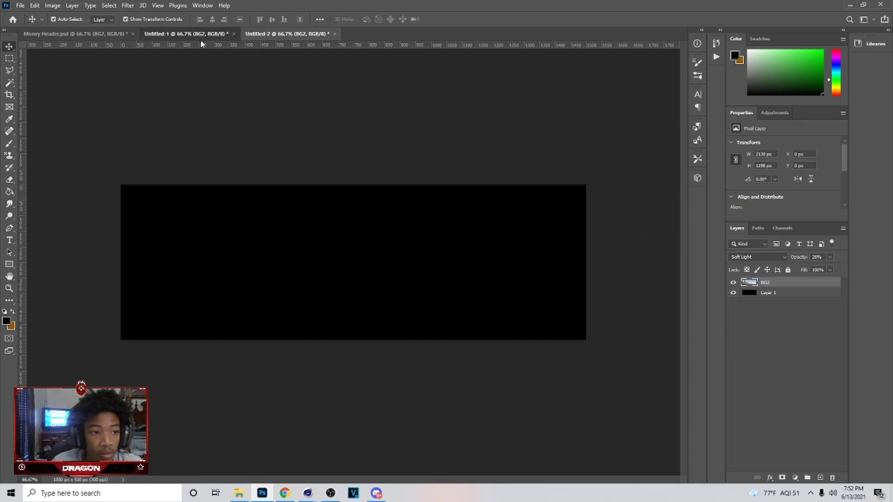
{"action": "left_click", "coordinate": [186, 34]}
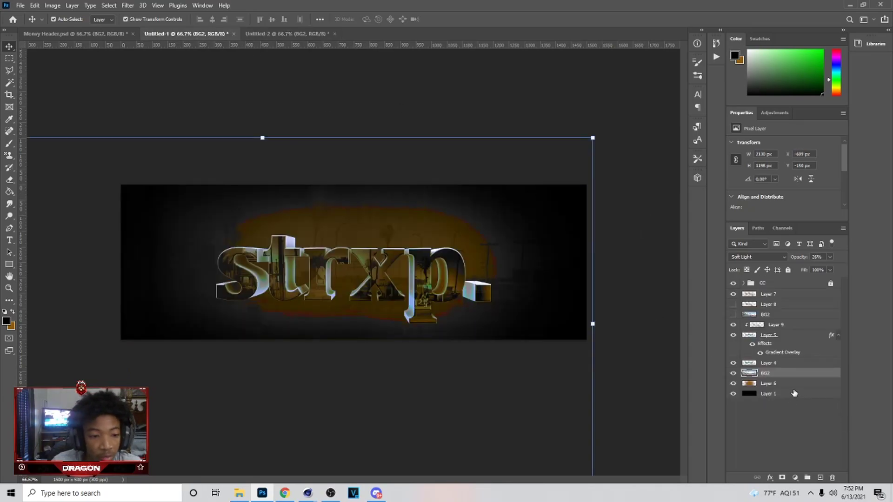
{"action": "left_click", "coordinate": [285, 35]}
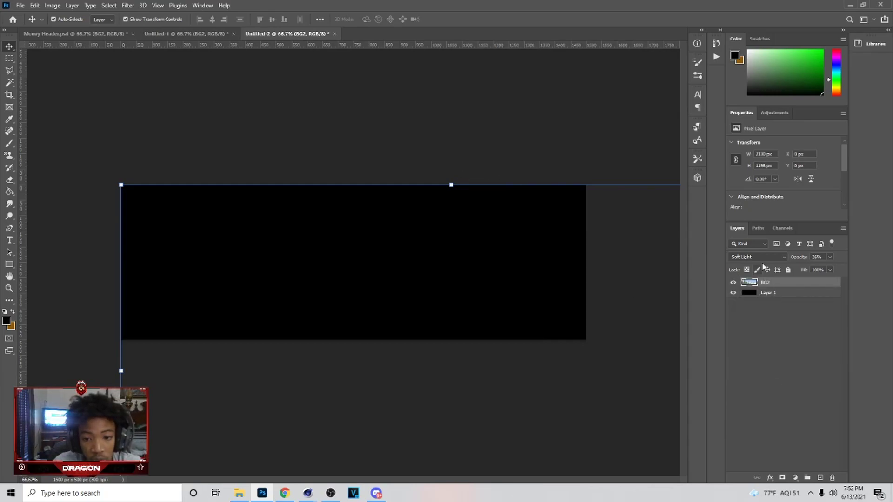
- Set the BG2 layer's blend mode to Normal
{"action": "left_click", "coordinate": [760, 260]}
{"action": "left_click", "coordinate": [757, 263]}
{"action": "left_click", "coordinate": [749, 261]}
{"action": "left_click", "coordinate": [749, 259]}
{"action": "left_click", "coordinate": [806, 293]}
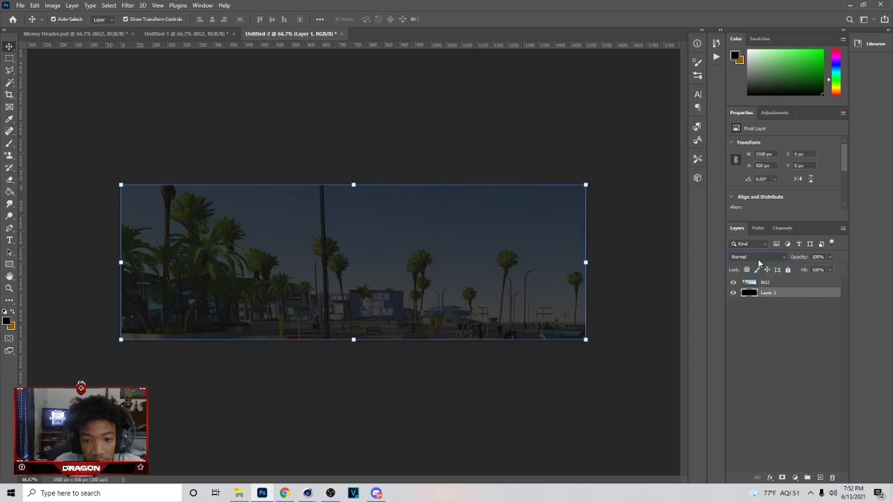
- Move the BG2 image to about X -435 px, Y -380 px so the basketball court fills the canvas
{"action": "left_click", "coordinate": [764, 282]}
{"action": "left_click_drag", "start_coordinate": [532, 259], "coordinate": [386, 308]}
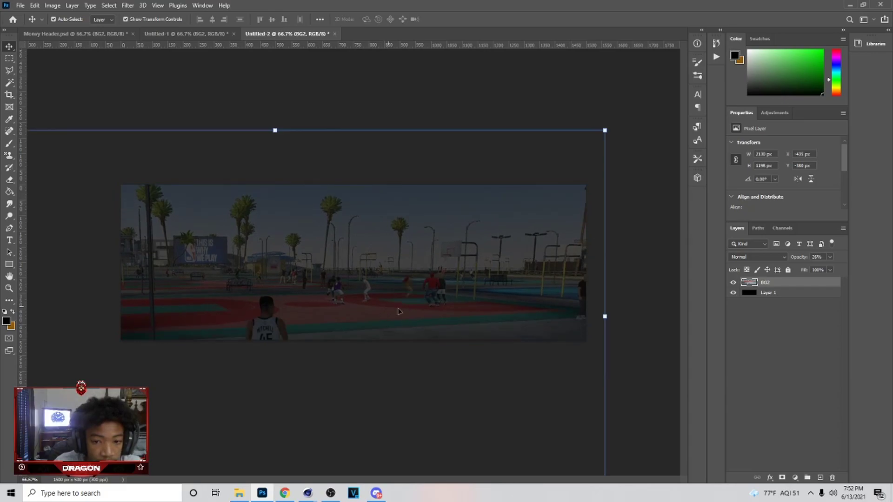
{"action": "left_click", "coordinate": [652, 378]}
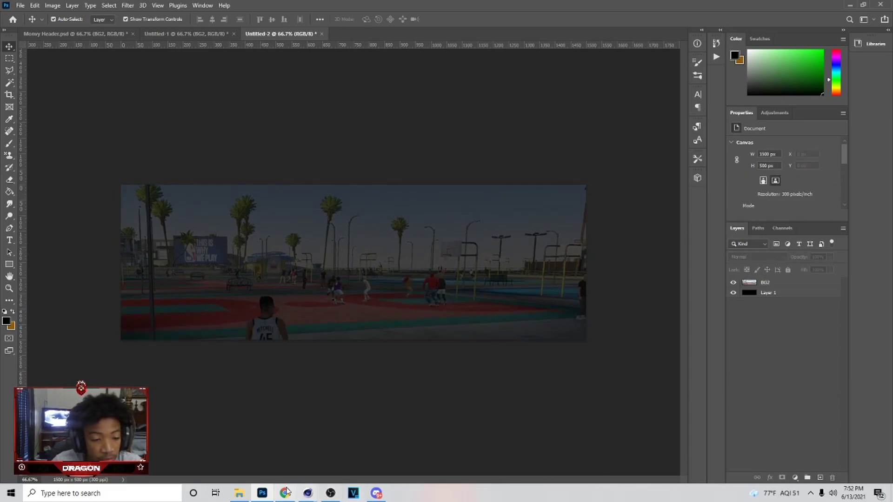
- Switch to Cinema 4D and open another copy of the c4d template project from the Lightrooms folder
{"action": "mouse_move", "coordinate": [308, 492]}
{"action": "left_click", "coordinate": [395, 426]}
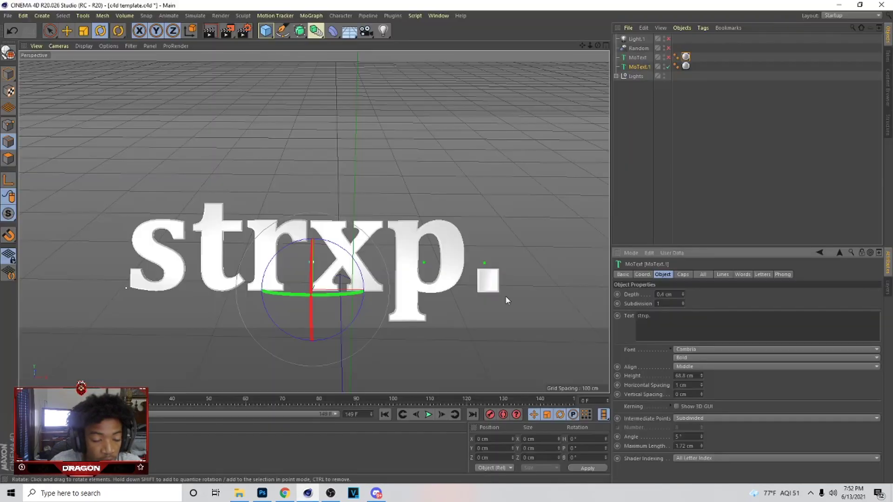
{"action": "left_click", "coordinate": [6, 16]}
{"action": "left_click", "coordinate": [21, 38]}
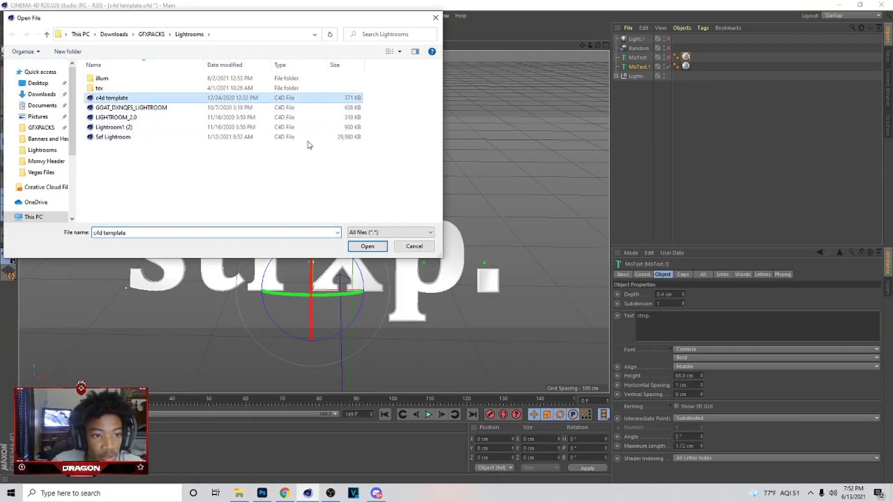
{"action": "double_click", "coordinate": [163, 98]}
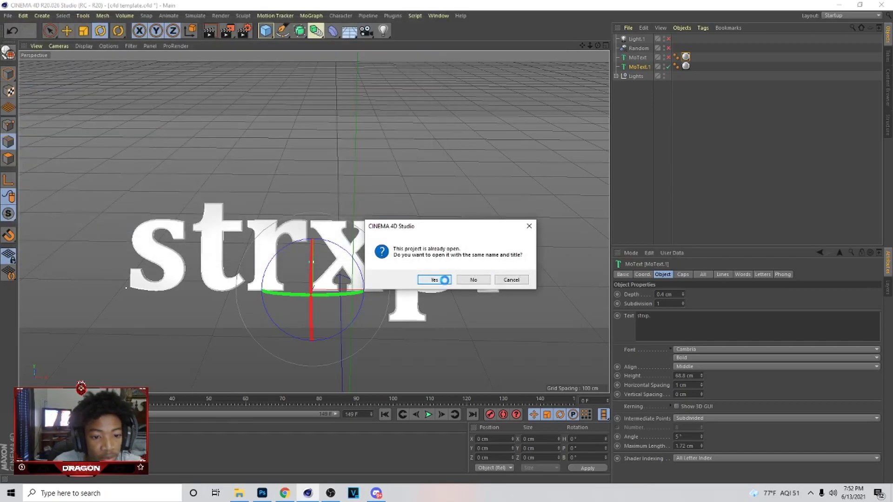
{"action": "left_click", "coordinate": [446, 280]}
{"action": "left_click", "coordinate": [518, 283]}
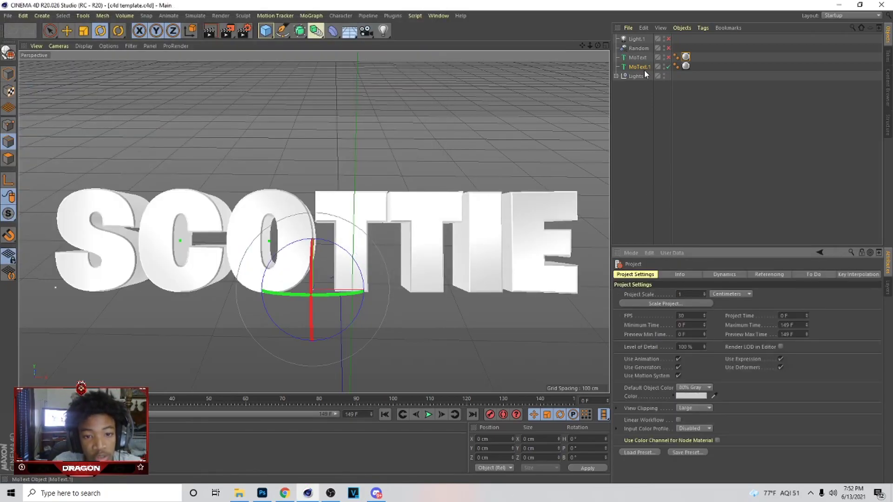
- Replace the MoText.1 object's text with STRXP and set its font to Cambria
{"action": "left_click", "coordinate": [644, 70]}
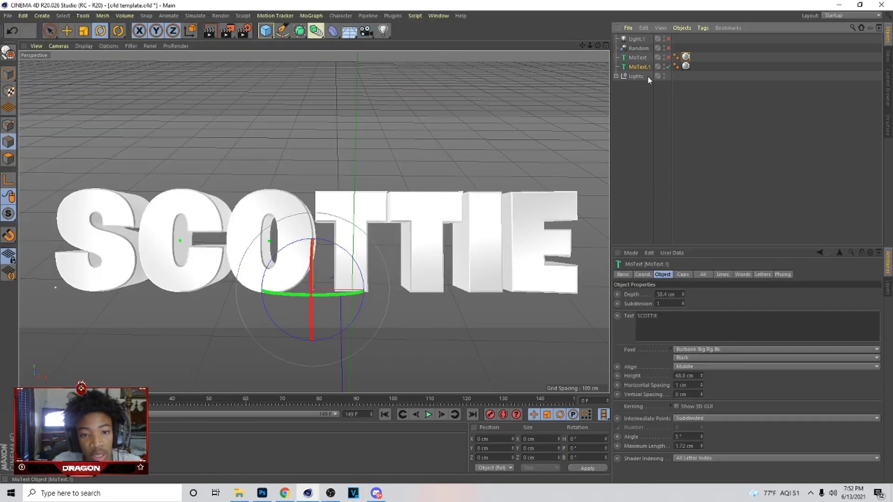
{"action": "left_click", "coordinate": [702, 329]}
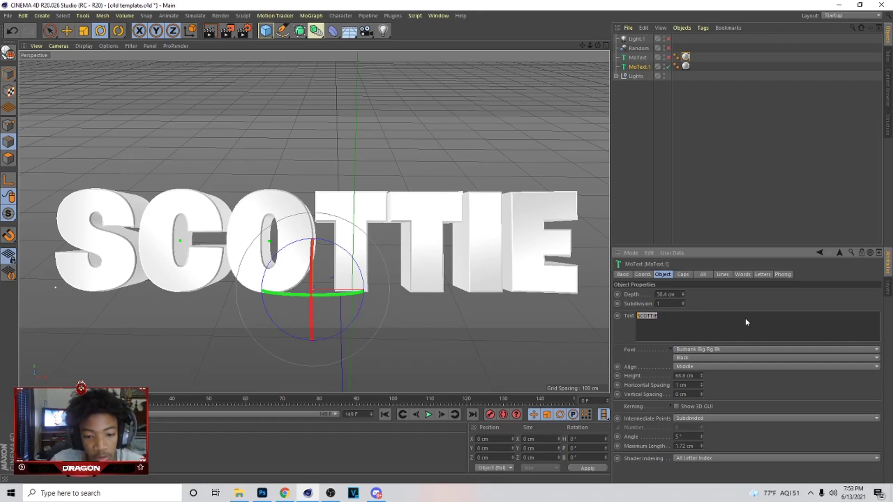
{"action": "key", "text": "BackSpace"}
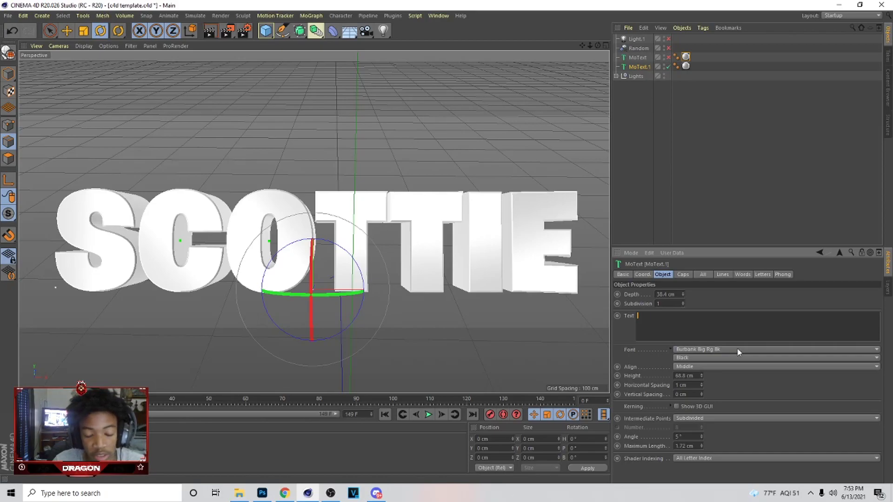
{"action": "type", "text": "STRXP"}
{"action": "left_click", "coordinate": [707, 349]}
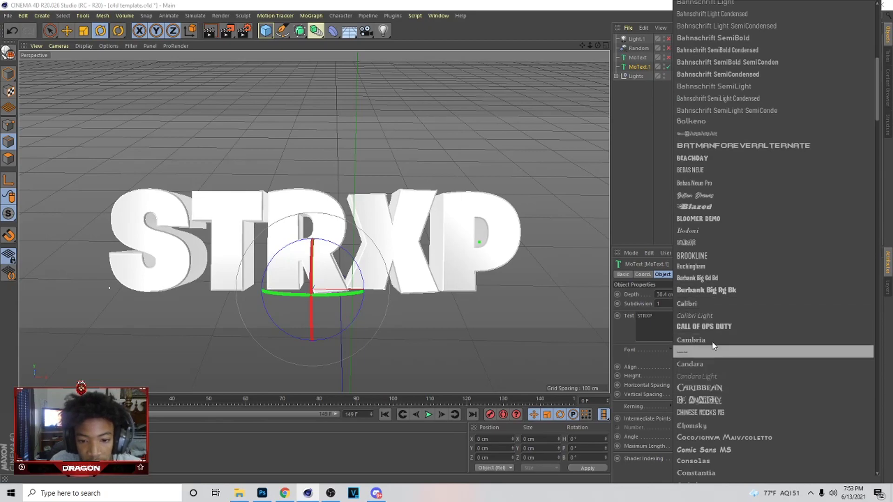
{"action": "left_click", "coordinate": [711, 341]}
- Change the MoText.1 text to lowercase strxp
{"action": "left_click_drag", "start_coordinate": [664, 316], "coordinate": [574, 319]}
{"action": "key", "text": "BackSpace"}
{"action": "type", "text": "S"}
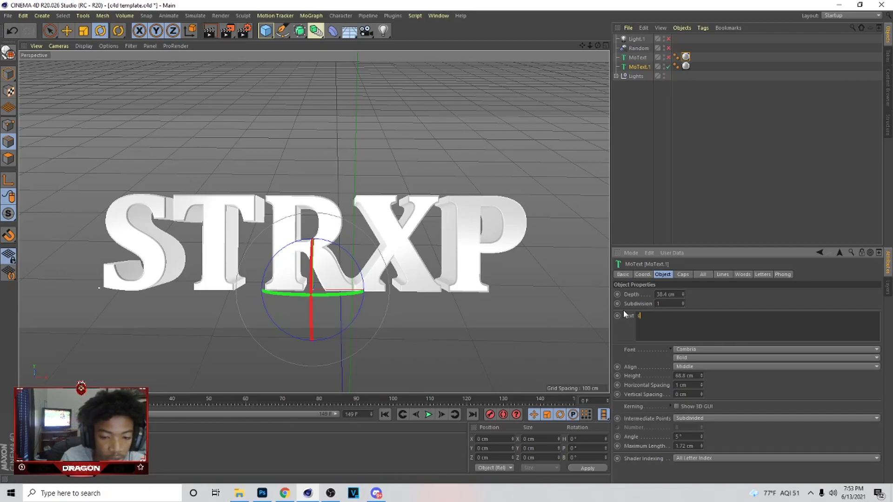
{"action": "type", "text": "trxp"}
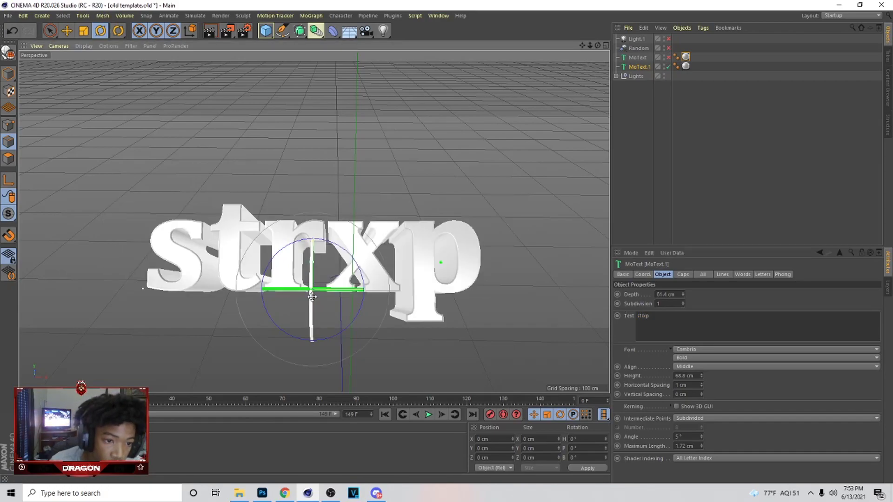
- Render the extruded strxp text to the Picture Viewer, then close the viewer
{"action": "left_click", "coordinate": [226, 30]}
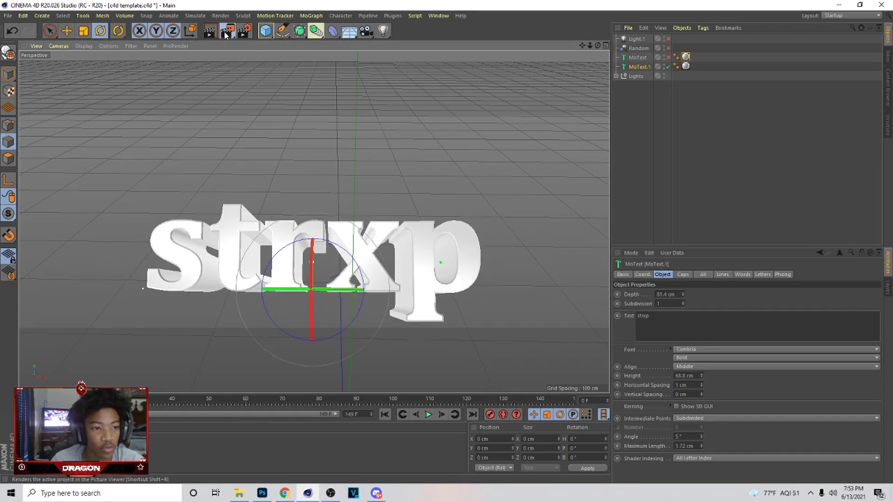
{"action": "left_click", "coordinate": [427, 280]}
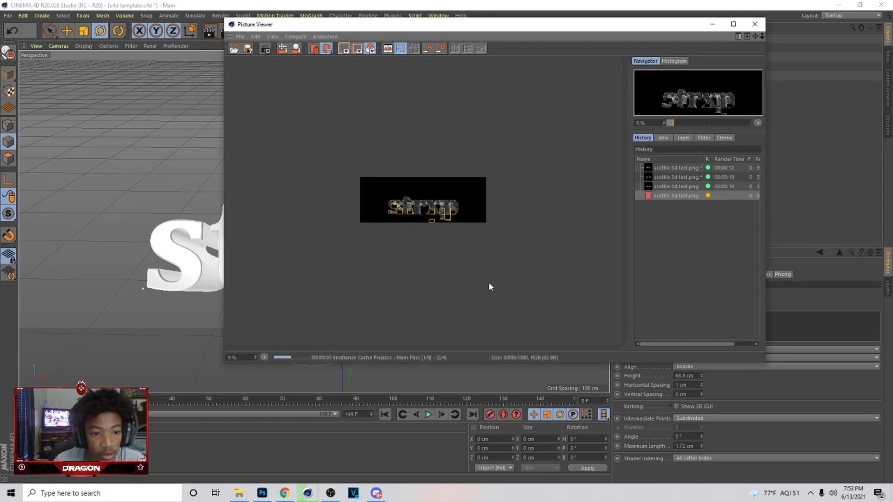
{"action": "scroll", "coordinate": [518, 291], "scroll_direction": "down", "scroll_amount": 4}
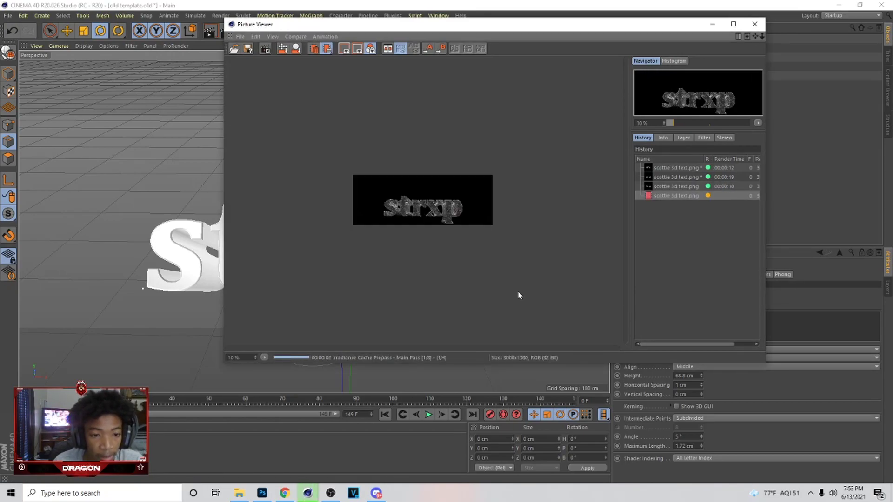
{"action": "left_click", "coordinate": [754, 24]}
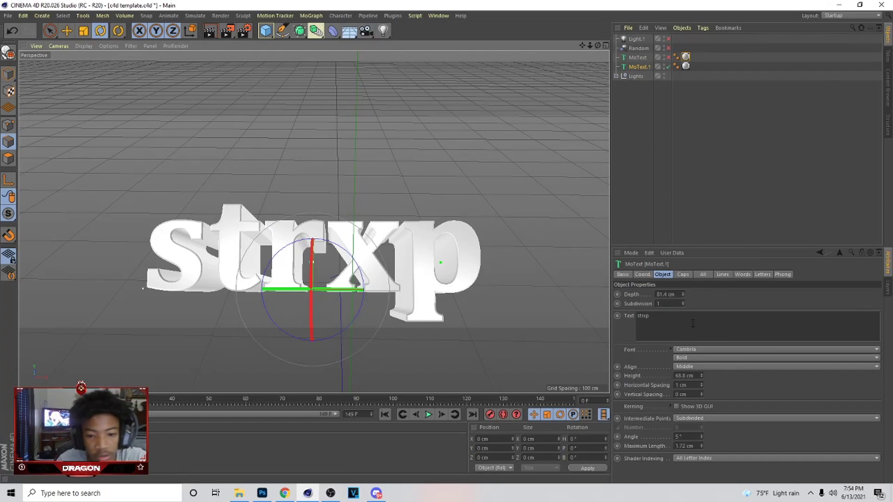
- Set the MoText.1 depth to 0 cm to make the strxp text flat
{"action": "left_click", "coordinate": [672, 322]}
{"action": "mouse_move", "coordinate": [683, 294]}
{"action": "left_mouse_down"}
{"action": "mouse_move", "coordinate": [683, 344]}
{"action": "mouse_move", "coordinate": [683, 296]}
{"action": "left_mouse_up"}
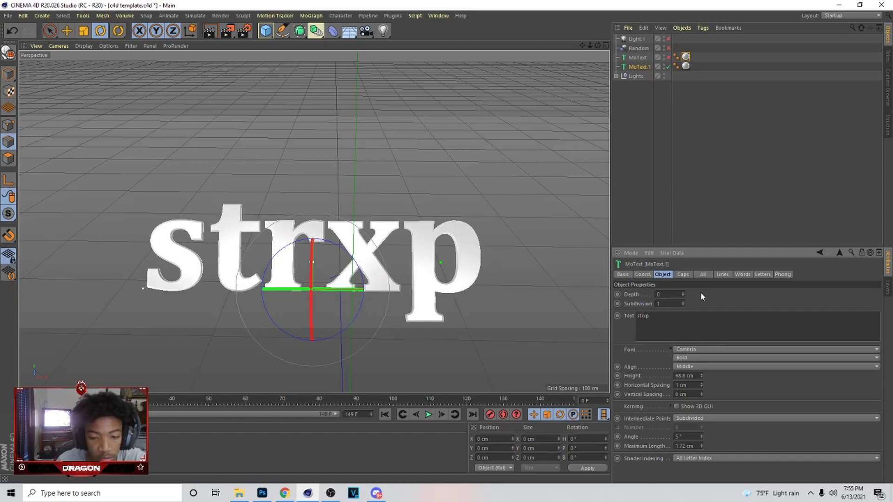
{"action": "key", "text": "Return"}
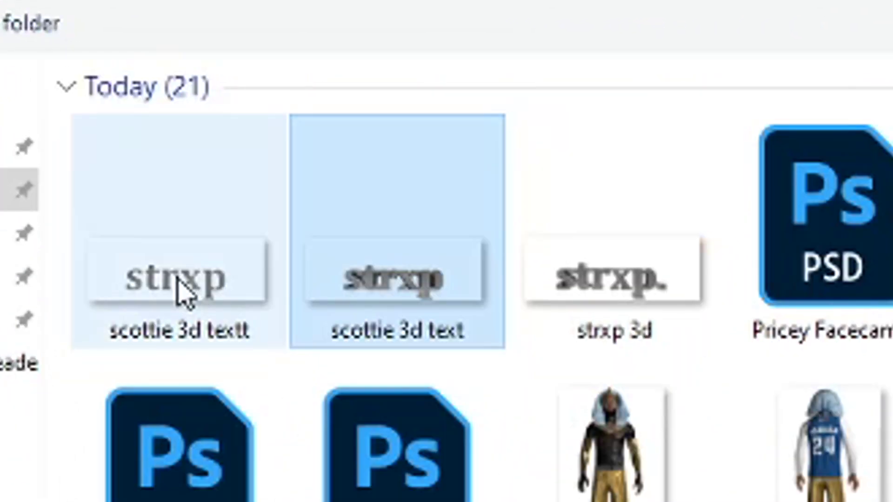
- Open the scottie 3d textt and scottie 3d text renders in Photoshop and add the extruded lettering to Untitled-2
{"action": "left_click", "coordinate": [183, 289], "text": "ctrl"}
{"action": "key", "text": "Return"}
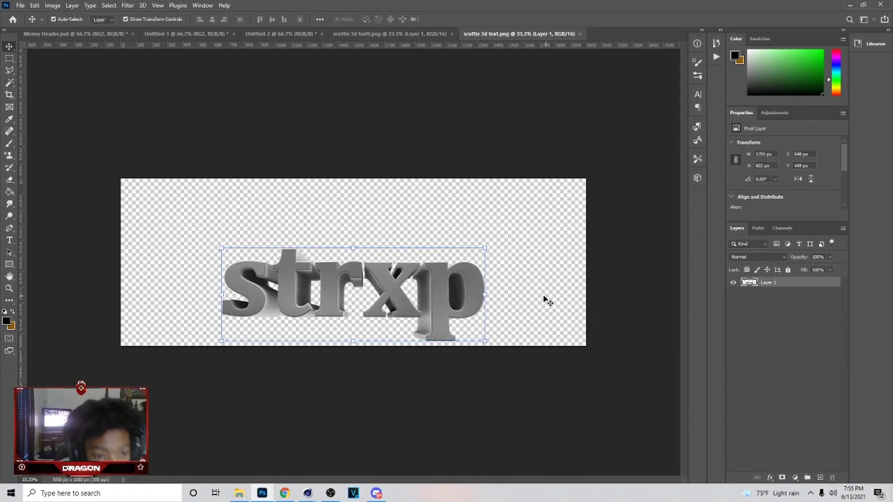
{"action": "left_click_drag", "start_coordinate": [319, 51], "coordinate": [522, 214]}
- Copy the flat lettering from scottie 3d textt.png into Untitled-2 and align it over the front of the extruded text
{"action": "left_click", "coordinate": [423, 34]}
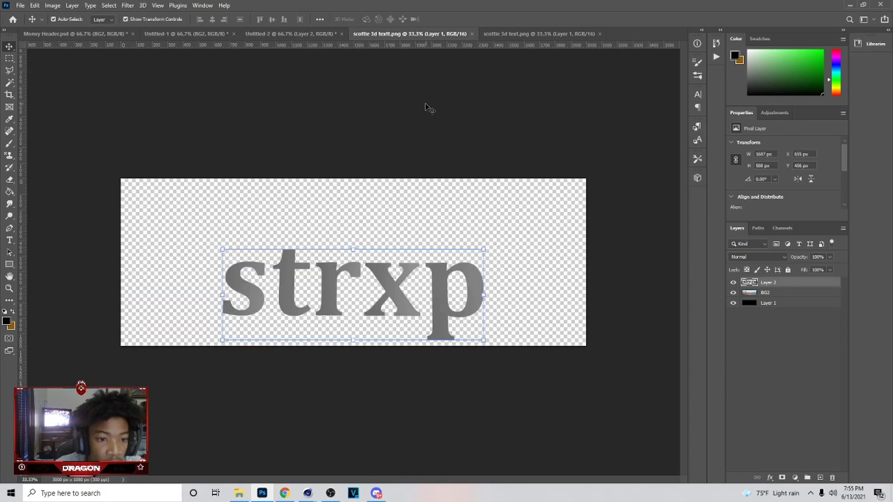
{"action": "left_click", "coordinate": [278, 35]}
{"action": "key", "text": "ctrl+v"}
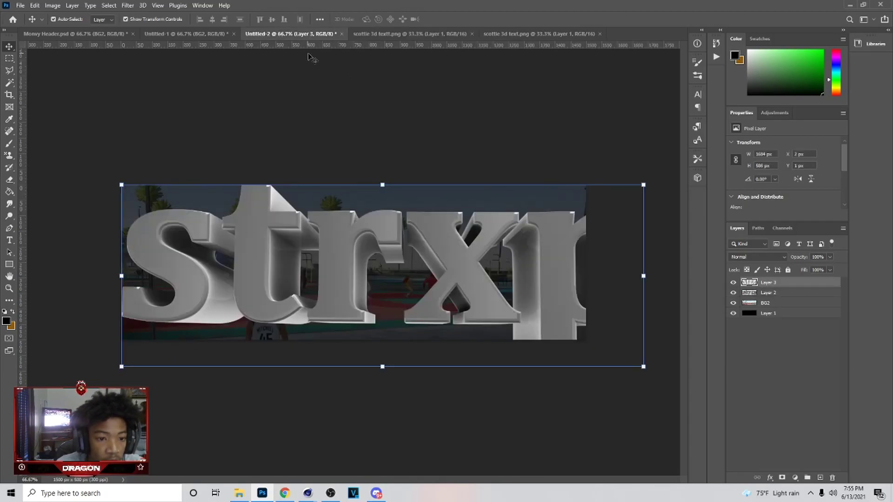
{"action": "left_click_drag", "start_coordinate": [498, 307], "coordinate": [501, 311]}
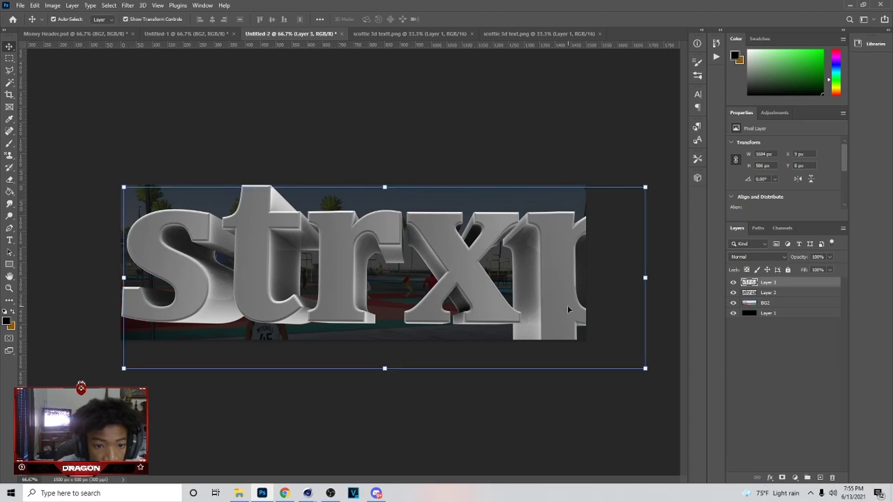
{"action": "left_click", "coordinate": [534, 401]}
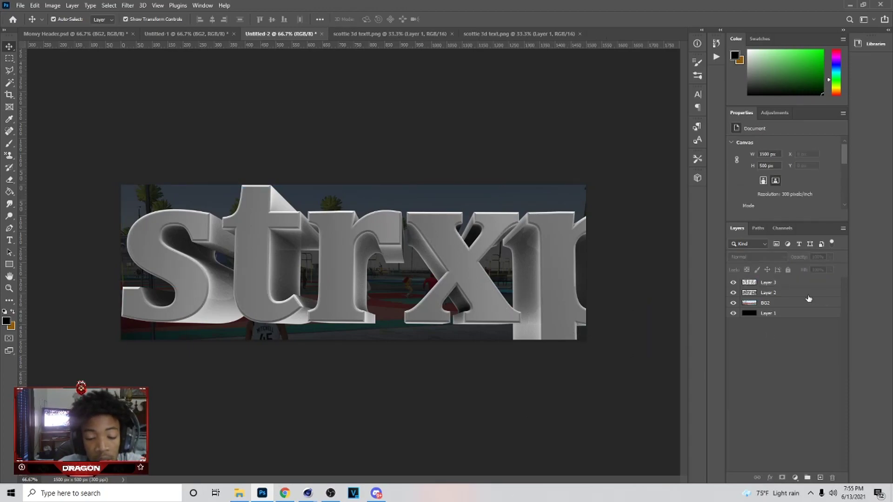
- Copy the CC group from Untitled-1 to the top of the layers in Untitled-2 and move it over the canvas
{"action": "left_click", "coordinate": [808, 296]}
{"action": "left_click", "coordinate": [151, 34]}
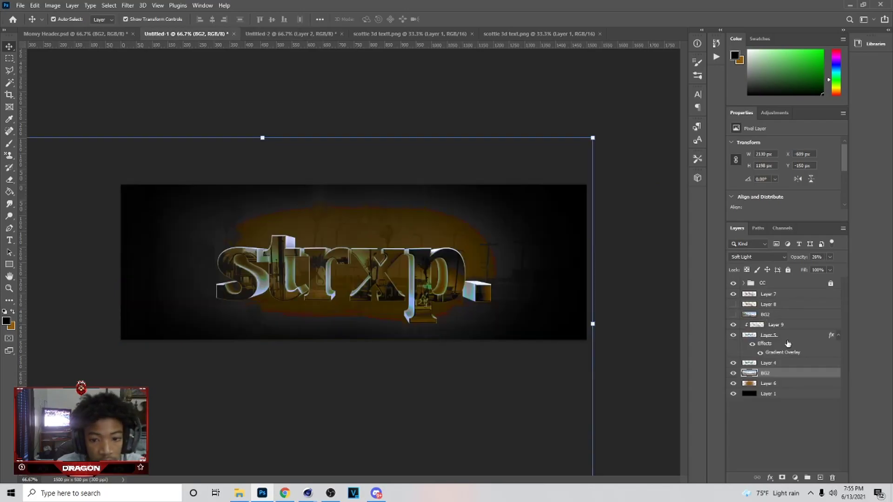
{"action": "left_click", "coordinate": [785, 285]}
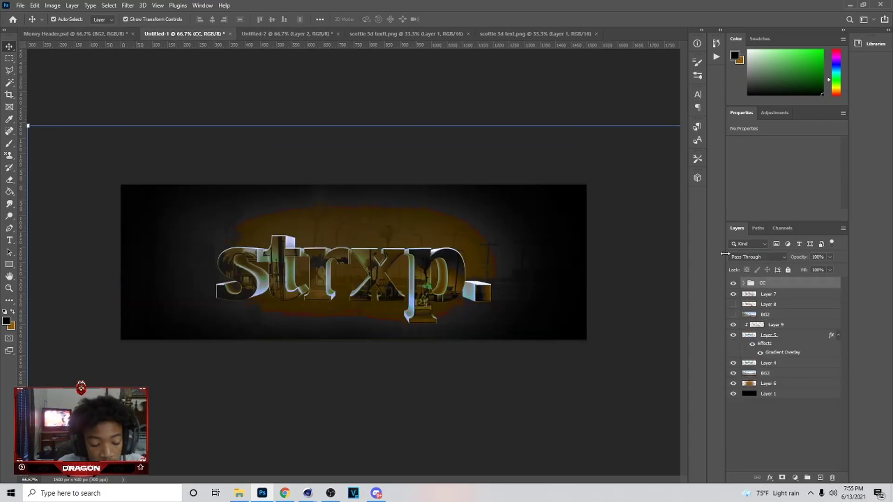
{"action": "left_click", "coordinate": [312, 34]}
{"action": "left_click", "coordinate": [792, 284]}
{"action": "key", "text": "ctrl+v"}
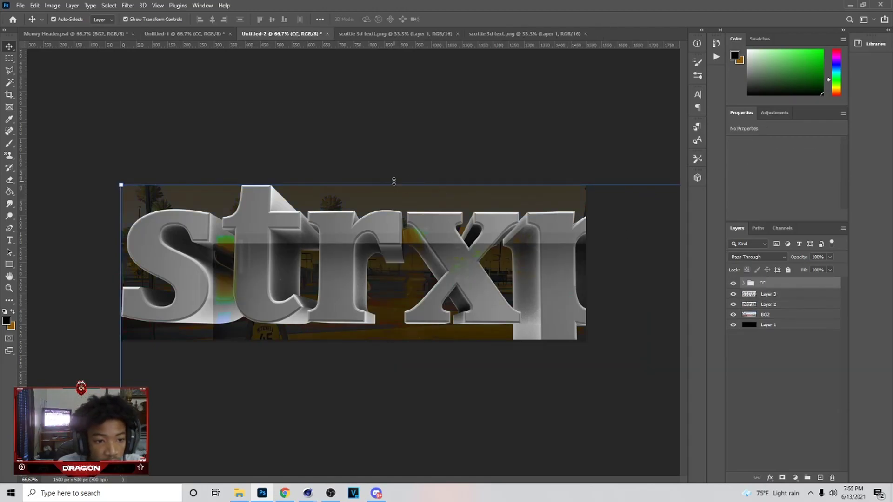
{"action": "left_click_drag", "start_coordinate": [591, 296], "coordinate": [512, 255]}
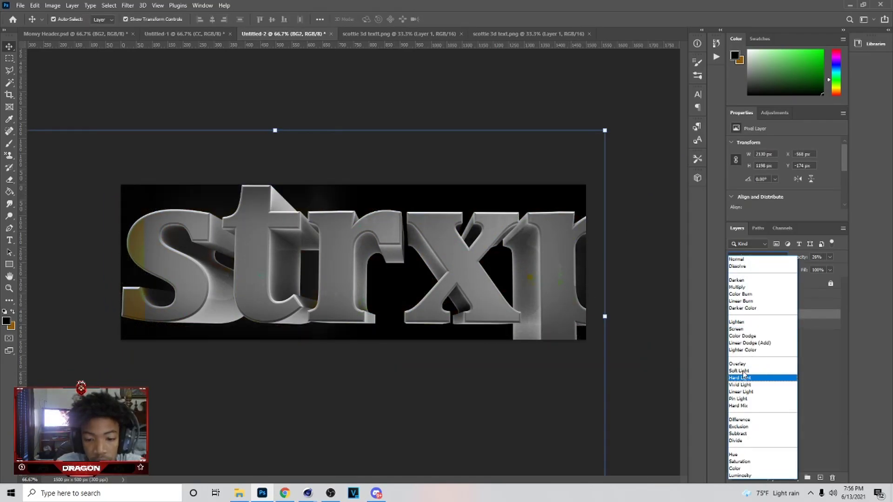
- Set the blend mode of the BG2 background and Layer 1 to Soft Light
{"action": "left_click", "coordinate": [744, 371]}
{"action": "left_click", "coordinate": [779, 324]}
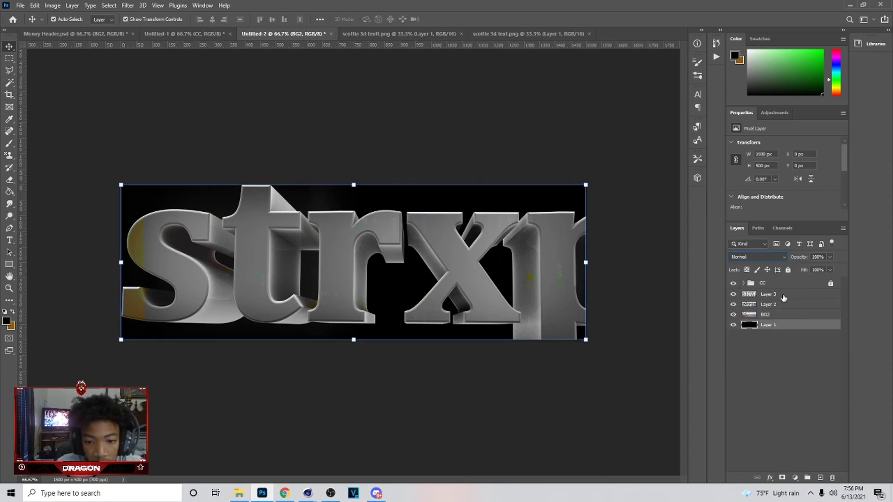
{"action": "left_click", "coordinate": [758, 257]}
{"action": "left_click", "coordinate": [750, 348]}
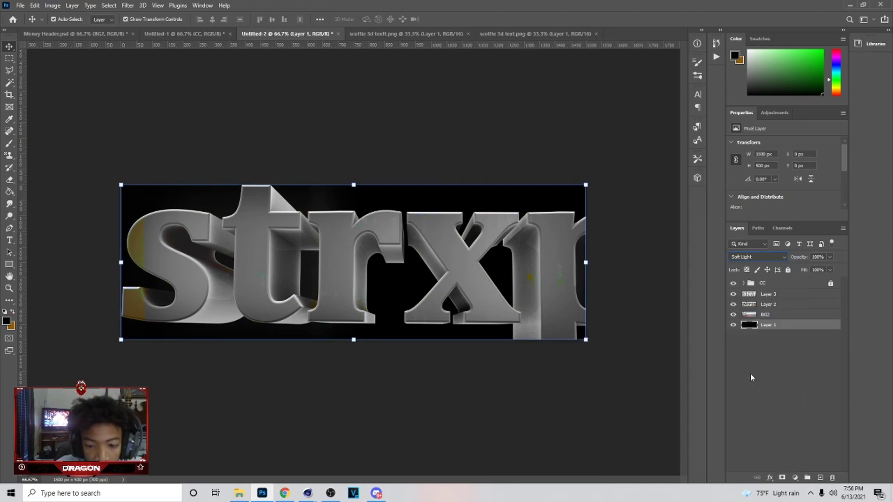
- Scale the Layer 2 and Layer 3 lettering together to about 769 px wide and position it within the canvas
{"action": "left_click", "coordinate": [773, 305]}
{"action": "left_click", "coordinate": [772, 294], "text": "shift"}
{"action": "left_click_drag", "start_coordinate": [649, 276], "coordinate": [460, 276]}
{"action": "key", "text": "Return"}
- Try Normal blending on the BG2 background, then return it to Soft Light and reapply Soft Light to Layer 1
{"action": "left_click", "coordinate": [750, 318]}
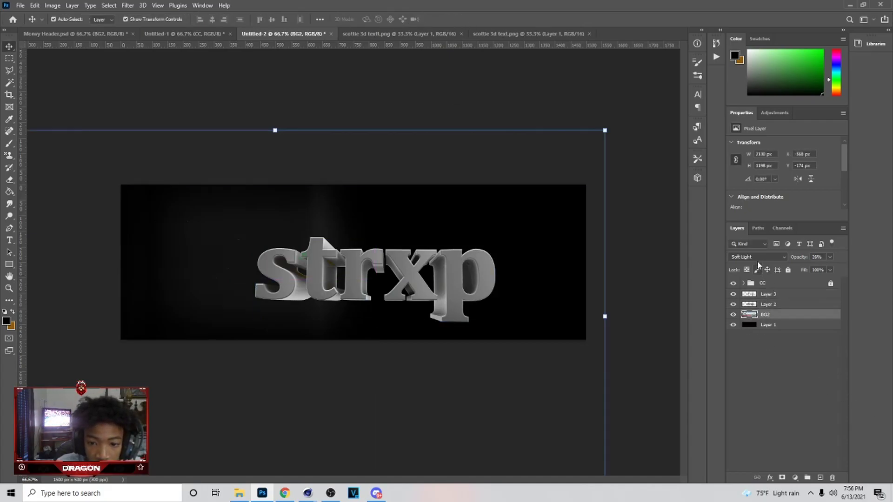
{"action": "left_click", "coordinate": [756, 257]}
{"action": "left_click", "coordinate": [757, 269]}
{"action": "key", "text": "2"}
{"action": "key", "text": "6"}
{"action": "left_click", "coordinate": [765, 324]}
{"action": "left_click", "coordinate": [775, 317]}
{"action": "left_click", "coordinate": [756, 257]}
{"action": "left_click", "coordinate": [736, 258]}
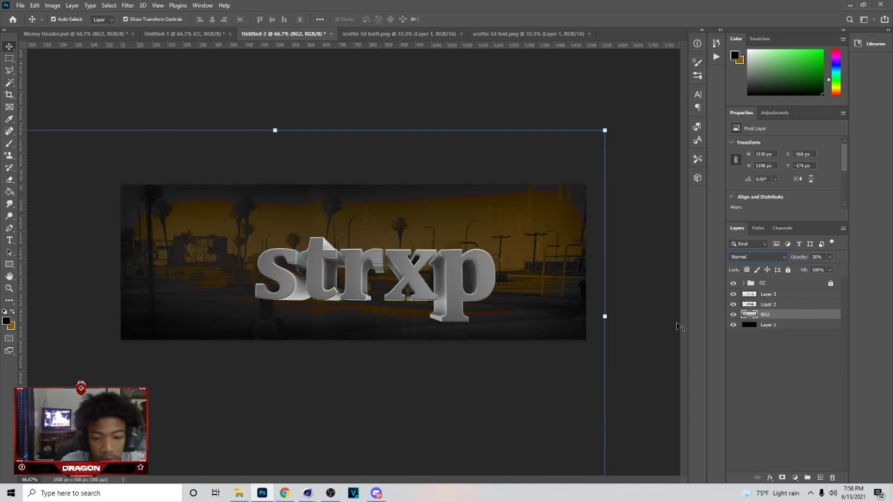
{"action": "left_click", "coordinate": [758, 256]}
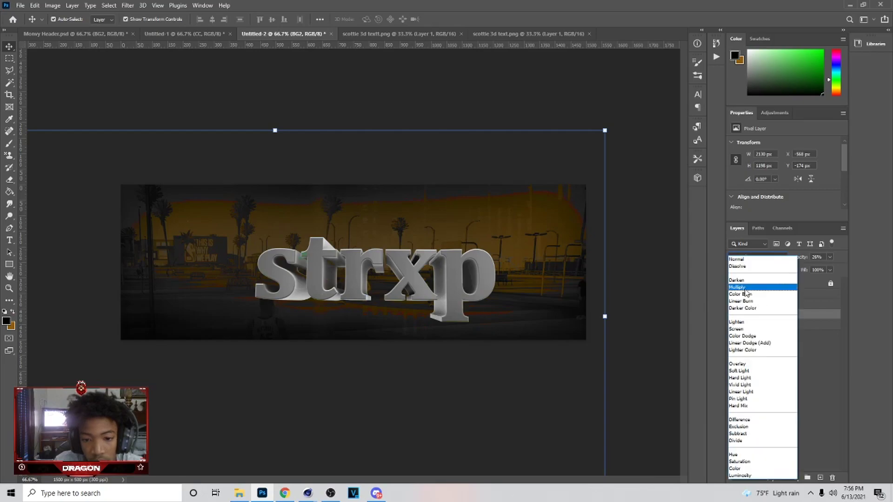
{"action": "left_click", "coordinate": [764, 371]}
{"action": "left_click", "coordinate": [773, 325]}
{"action": "left_click", "coordinate": [757, 257]}
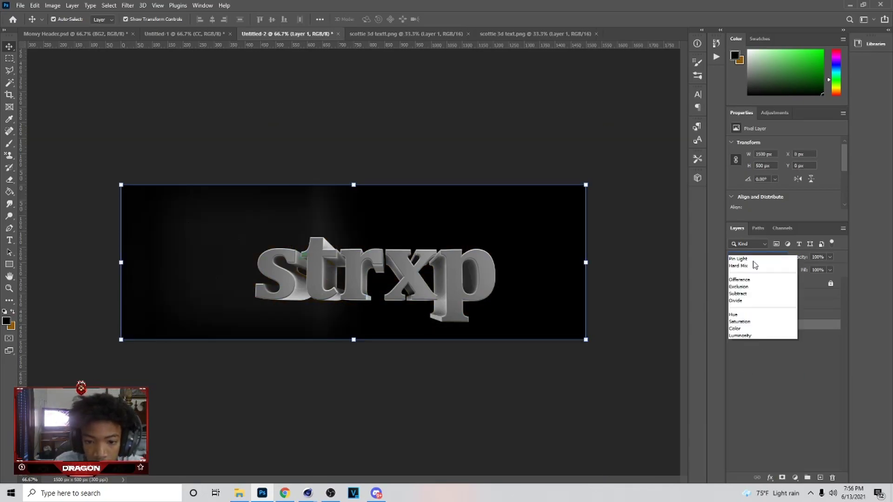
{"action": "left_click", "coordinate": [763, 371]}
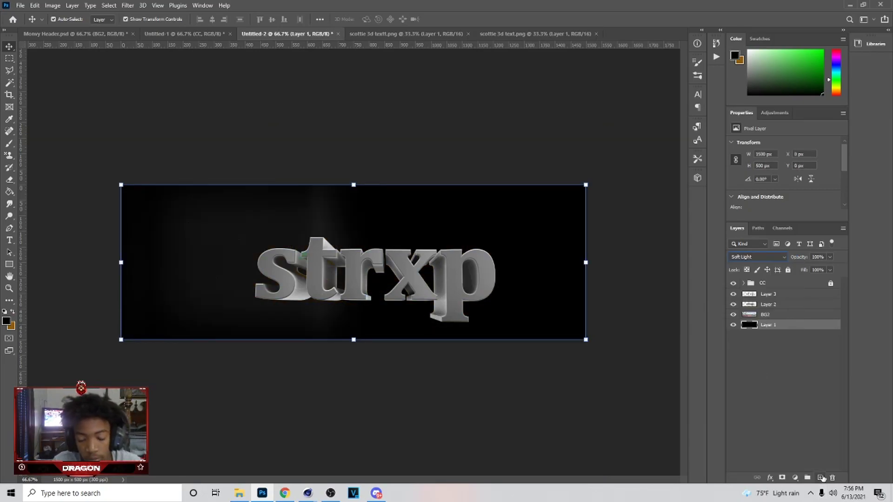
- Add a new layer directly above Layer 1 and make brown 905c0b the brush's foreground colour
{"action": "left_click", "coordinate": [820, 478]}
{"action": "key", "text": "b"}
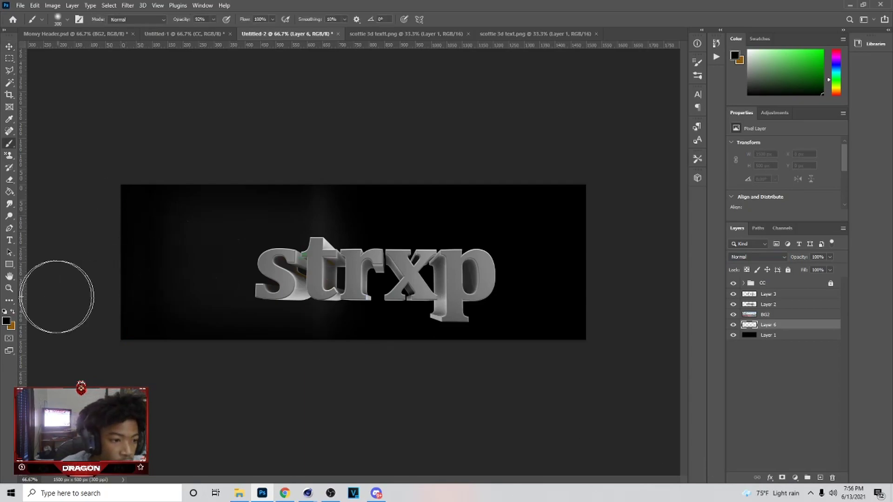
{"action": "left_click", "coordinate": [6, 321]}
{"action": "left_click", "coordinate": [790, 337]}
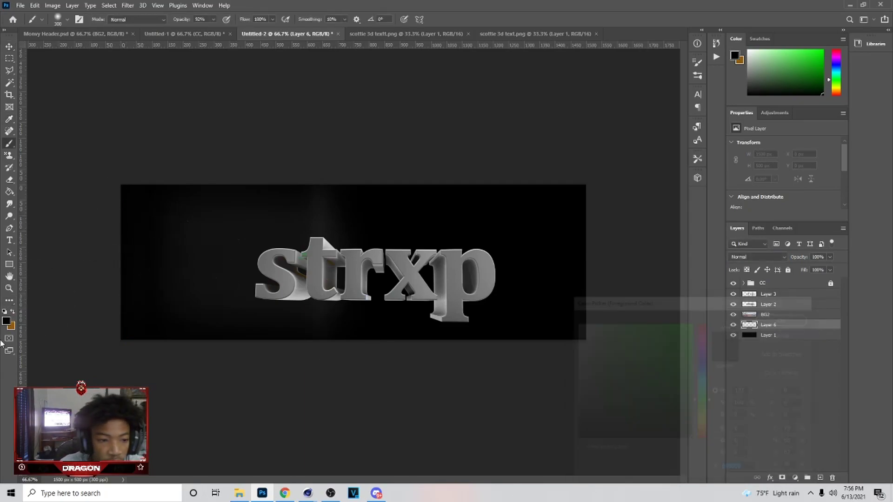
{"action": "left_click", "coordinate": [13, 312]}
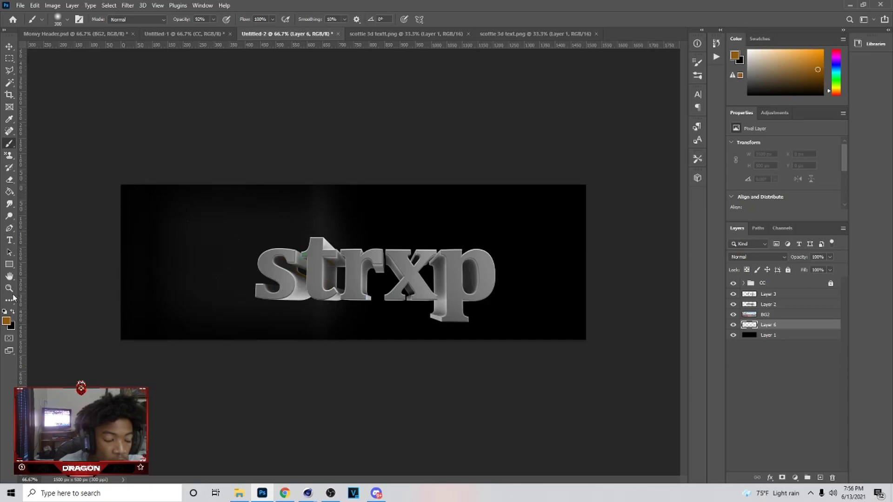
{"action": "left_click", "coordinate": [6, 321]}
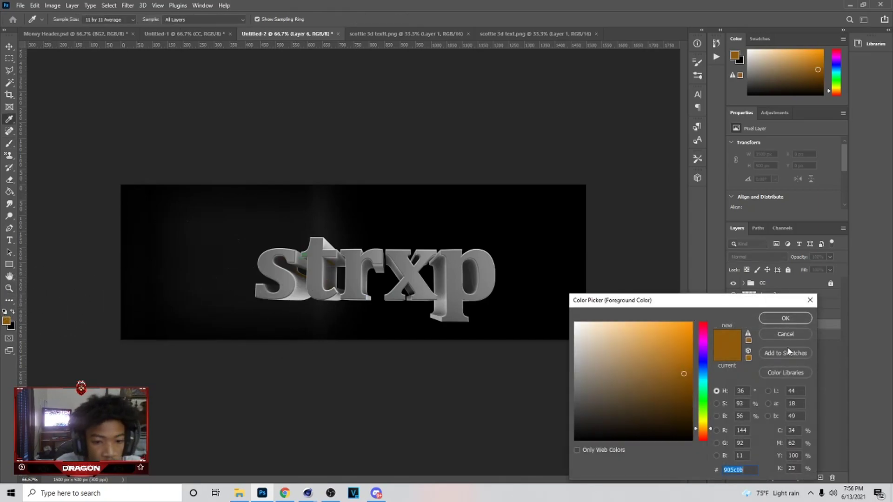
{"action": "left_click", "coordinate": [782, 322]}
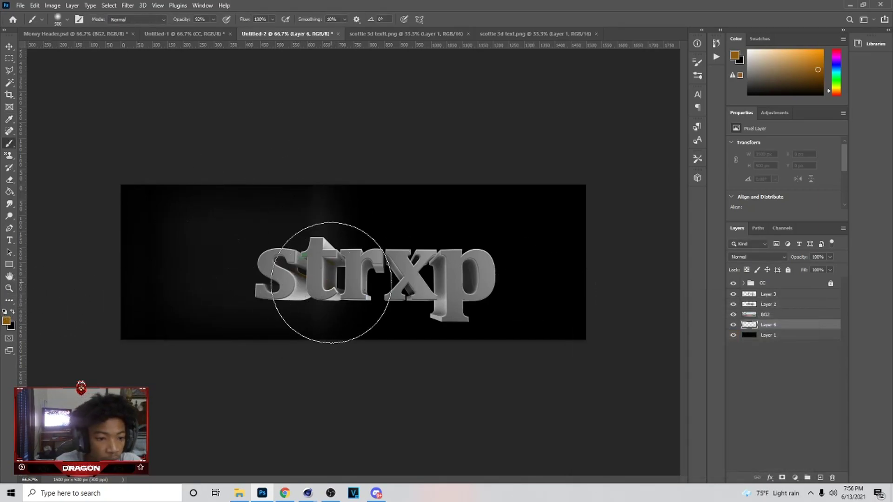
- Paint a brown glow behind the strxp lettering with a 500 px brush and lower its layer opacity to about 73%
{"action": "mouse_move", "coordinate": [279, 279]}
{"action": "left_mouse_down"}
{"action": "mouse_move", "coordinate": [383, 305]}
{"action": "mouse_move", "coordinate": [319, 260]}
{"action": "mouse_move", "coordinate": [382, 279]}
{"action": "left_mouse_up"}
{"action": "mouse_move", "coordinate": [437, 280]}
{"action": "left_mouse_down"}
{"action": "mouse_move", "coordinate": [471, 254]}
{"action": "mouse_move", "coordinate": [440, 285]}
{"action": "mouse_move", "coordinate": [249, 291]}
{"action": "mouse_move", "coordinate": [287, 278]}
{"action": "mouse_move", "coordinate": [411, 294]}
{"action": "left_mouse_up"}
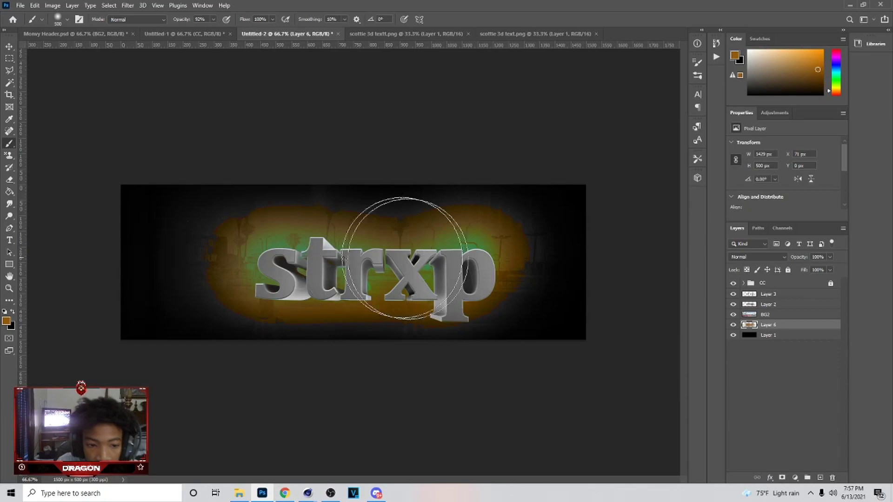
{"action": "left_click", "coordinate": [731, 325]}
{"action": "left_click", "coordinate": [731, 325]}
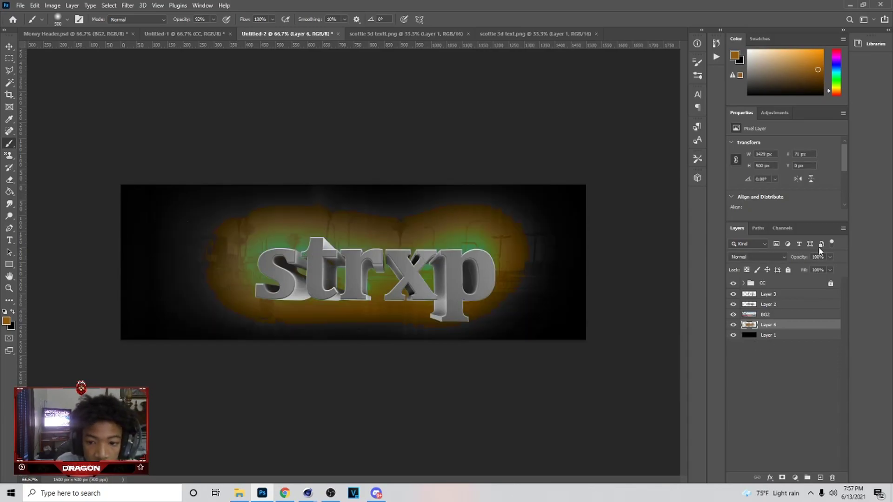
{"action": "left_click_drag", "start_coordinate": [811, 268], "coordinate": [819, 269]}
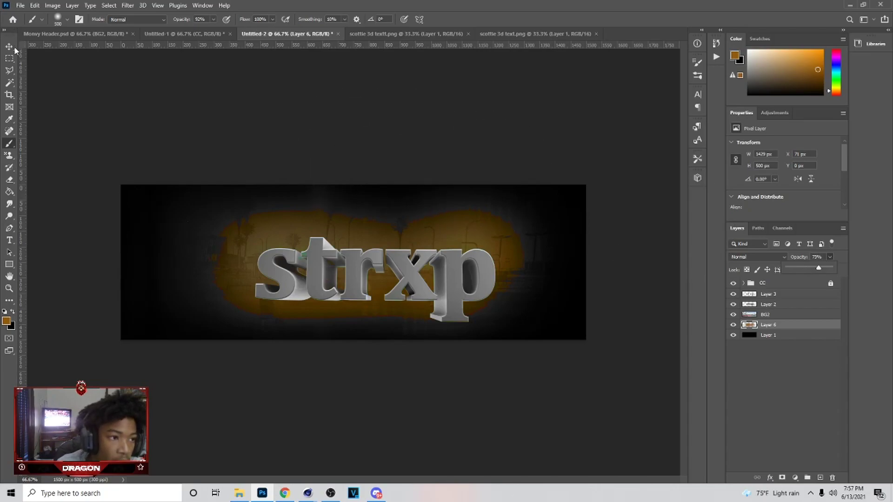
{"action": "key", "text": "v"}
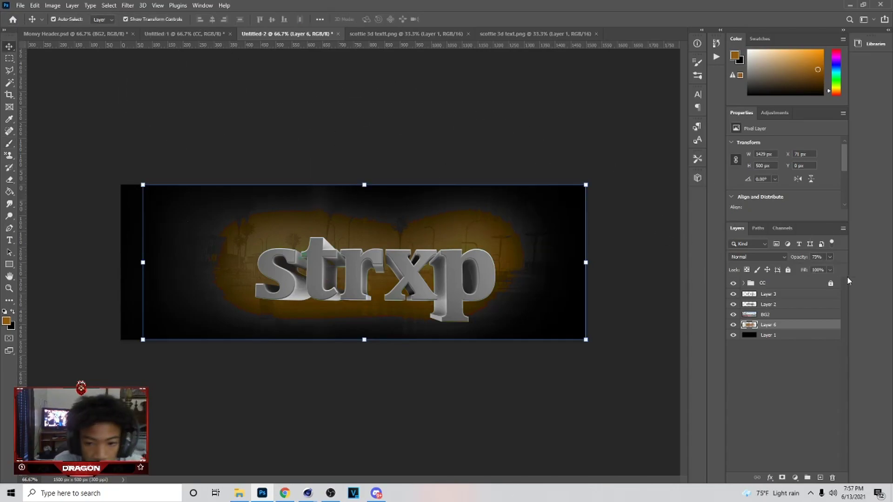
- Paste a copy of the BG2 background above the Layer 3 lettering and clip it to that layer
{"action": "left_click", "coordinate": [787, 304]}
{"action": "left_click", "coordinate": [786, 294]}
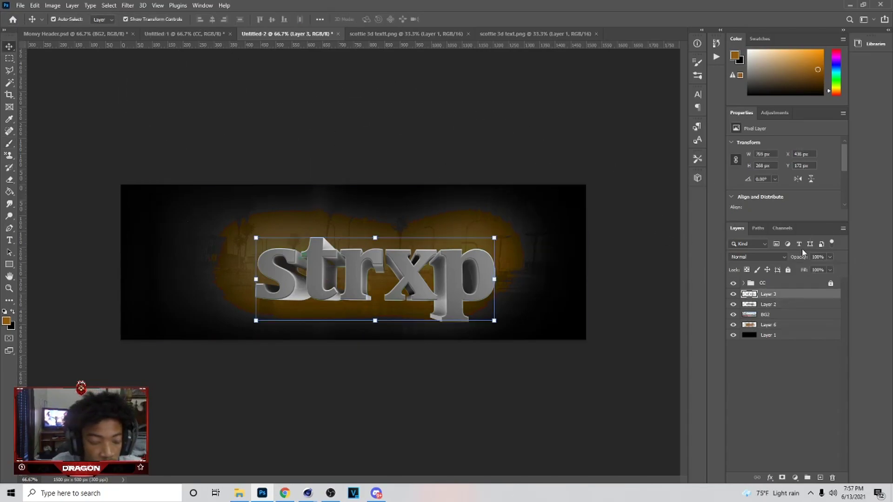
{"action": "left_click", "coordinate": [783, 315]}
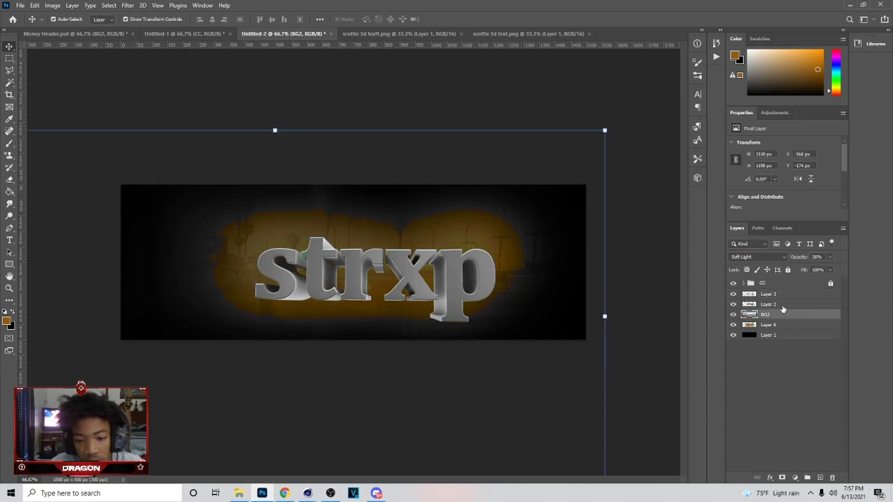
{"action": "left_click", "coordinate": [783, 295]}
{"action": "key", "text": "ctrl+v"}
{"action": "right_click", "coordinate": [792, 296]}
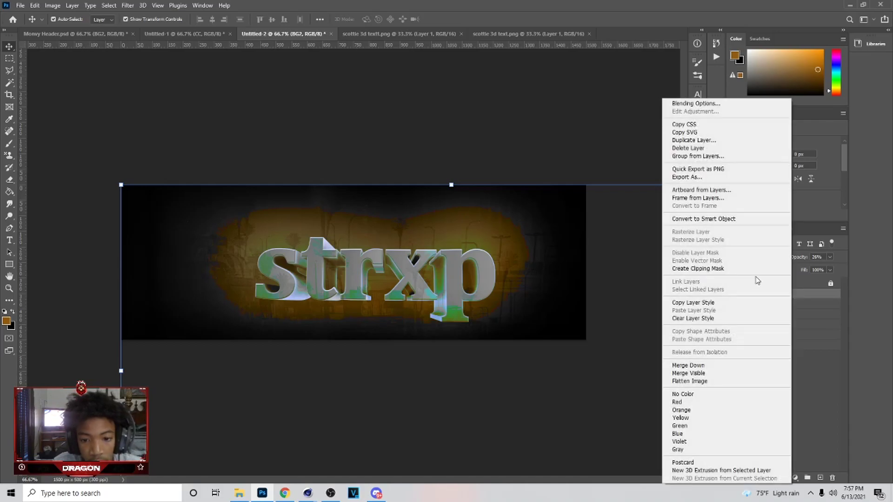
{"action": "left_click", "coordinate": [732, 266]}
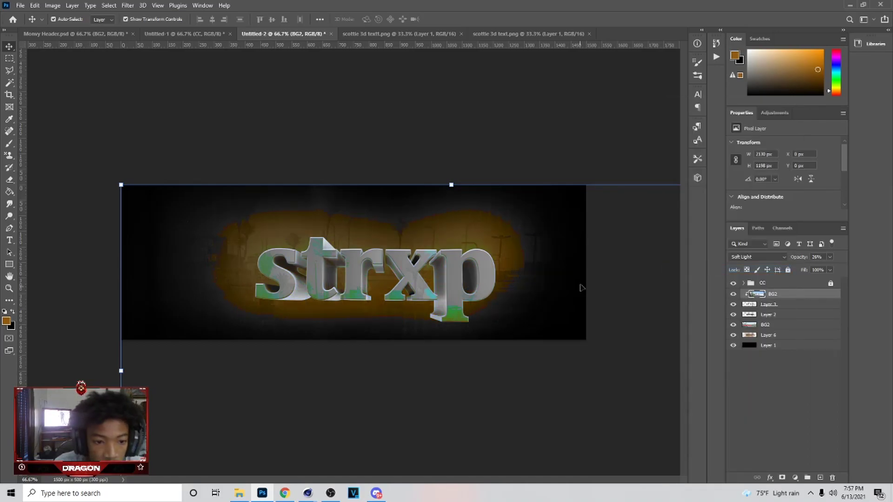
{"action": "left_click", "coordinate": [448, 181]}
{"action": "left_click_drag", "start_coordinate": [488, 279], "coordinate": [424, 282]}
{"action": "left_click", "coordinate": [445, 19]}
{"action": "key", "text": "Return"}
{"action": "left_click", "coordinate": [481, 284]}
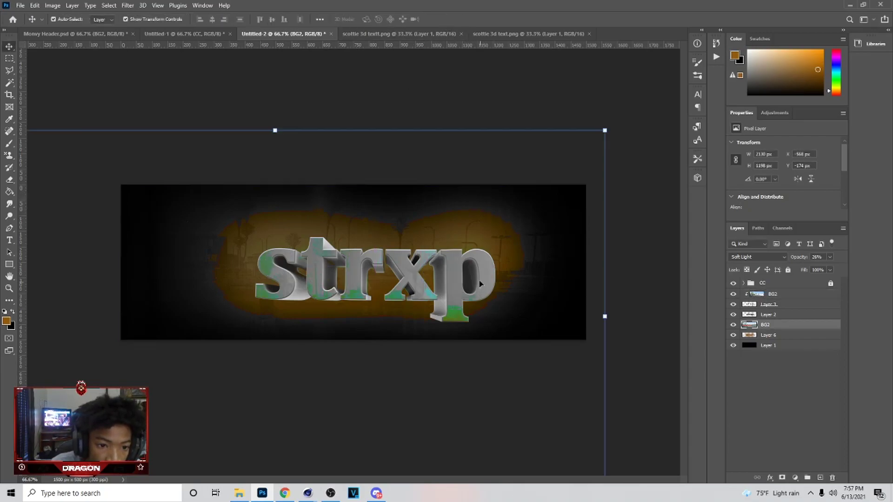
- Move the clipped BG2 copy to X -204 px, Y -131 px and raise its opacity to about 80%
{"action": "left_click", "coordinate": [772, 294]}
{"action": "left_click", "coordinate": [450, 183]}
{"action": "left_click_drag", "start_coordinate": [481, 282], "coordinate": [420, 252]}
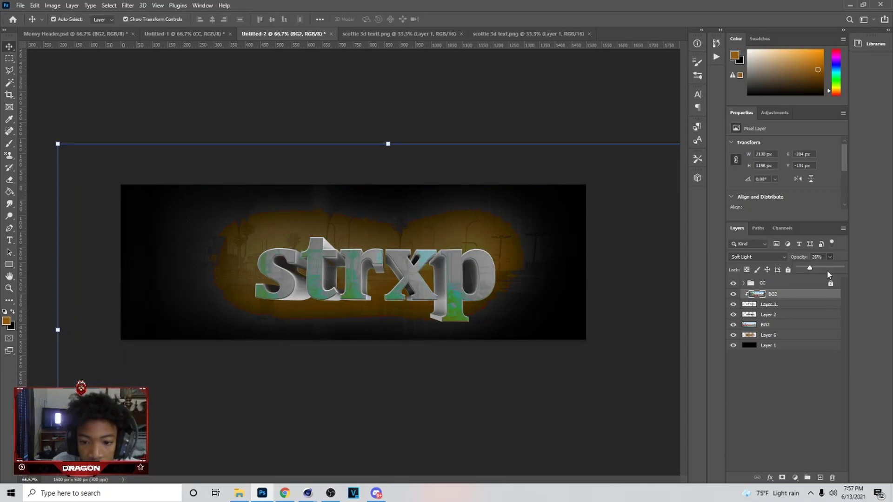
{"action": "left_click", "coordinate": [830, 269]}
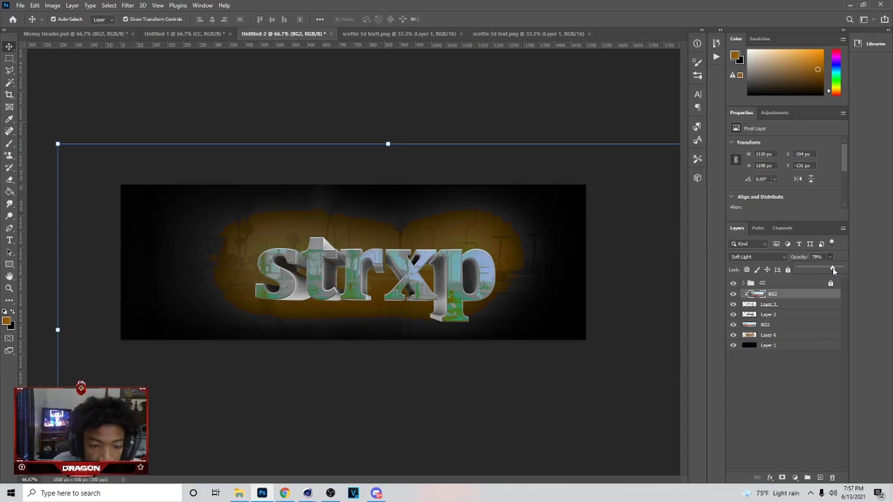
- Set the blend mode of the Layer 3 lettering to Color Burn
{"action": "left_click", "coordinate": [796, 305]}
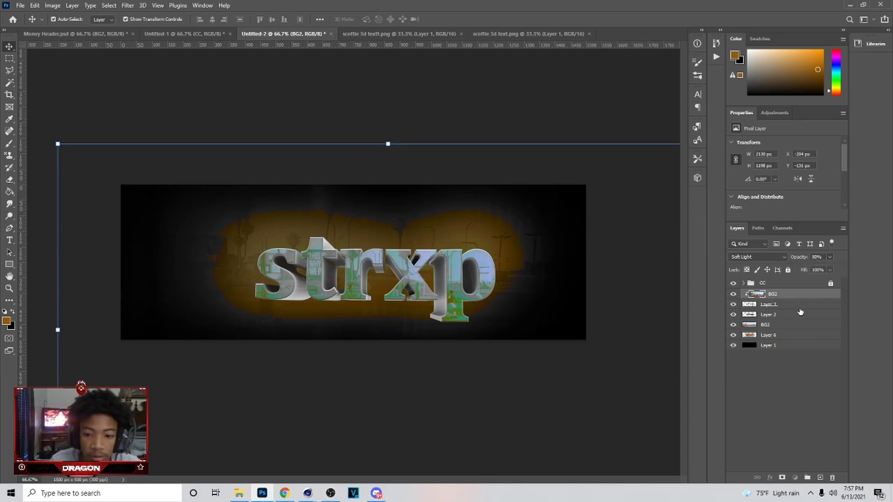
{"action": "left_click", "coordinate": [757, 257]}
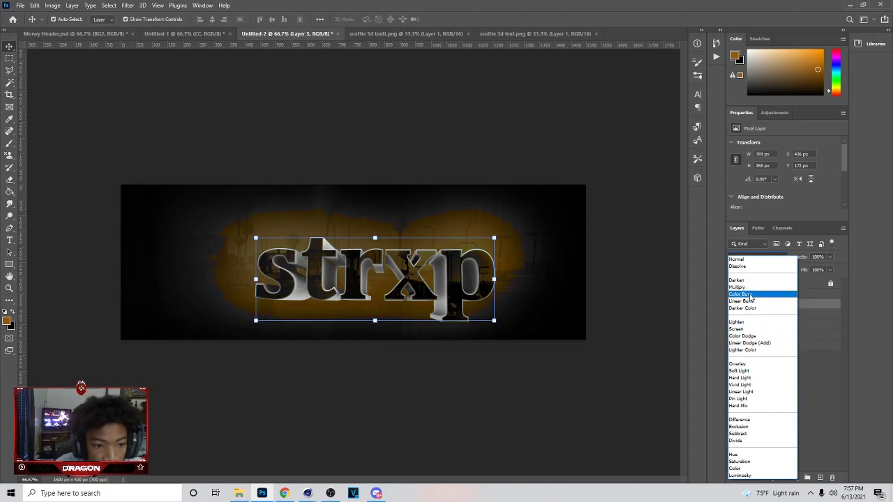
{"action": "key", "text": "Escape"}
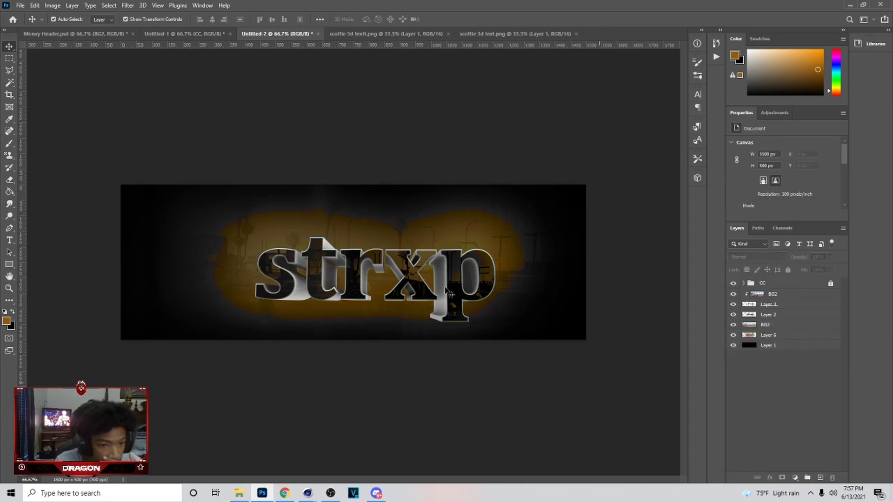
- Compare the front lettering with the clipped BG2 copy shown and hidden
{"action": "left_click", "coordinate": [457, 283]}
{"action": "left_click", "coordinate": [774, 307]}
{"action": "left_click", "coordinate": [771, 296]}
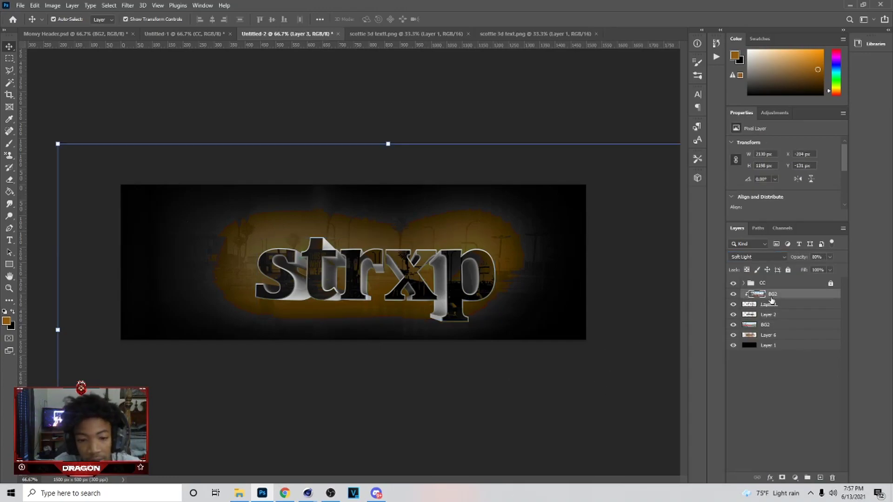
{"action": "left_click", "coordinate": [733, 294]}
{"action": "left_click", "coordinate": [733, 294]}
{"action": "left_click", "coordinate": [733, 294]}
{"action": "left_click", "coordinate": [733, 295]}
{"action": "left_click", "coordinate": [734, 294]}
{"action": "left_click", "coordinate": [733, 295]}
- Colorize the Layer 3 lettering with Hue/Saturation at hue 145, saturation 22 and lightness about -9
{"action": "left_click", "coordinate": [781, 304]}
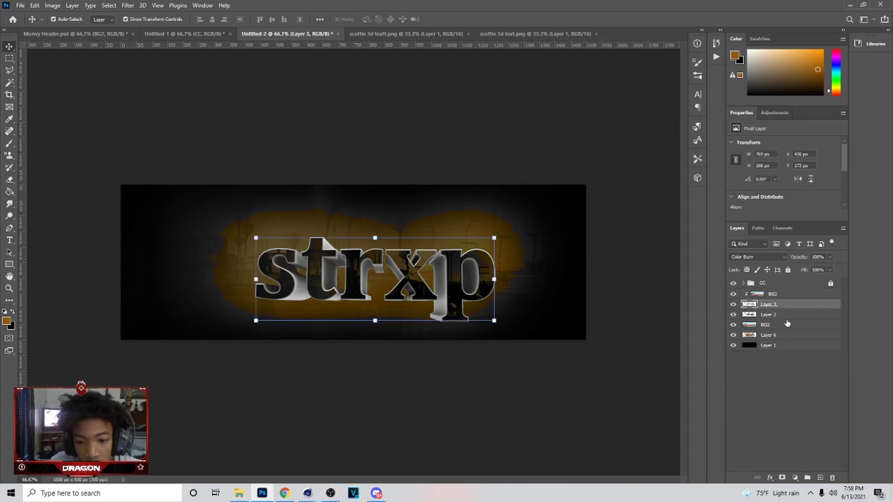
{"action": "left_click", "coordinate": [772, 314]}
{"action": "left_click", "coordinate": [795, 303]}
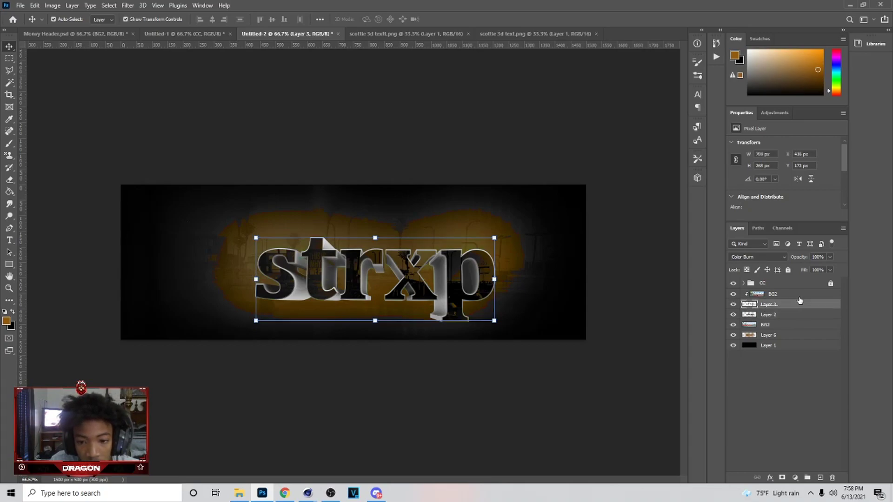
{"action": "left_click", "coordinate": [830, 258]}
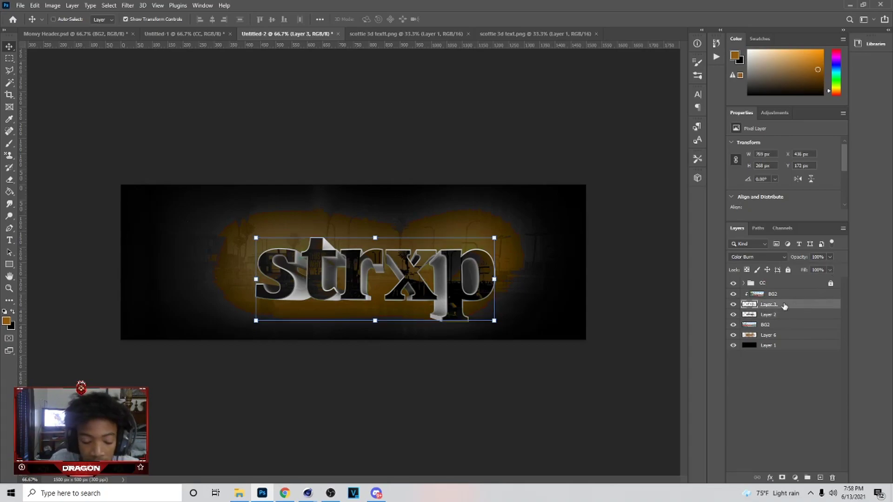
{"action": "key", "text": "i"}
{"action": "key", "text": "ctrl+u"}
{"action": "left_click", "coordinate": [832, 276]}
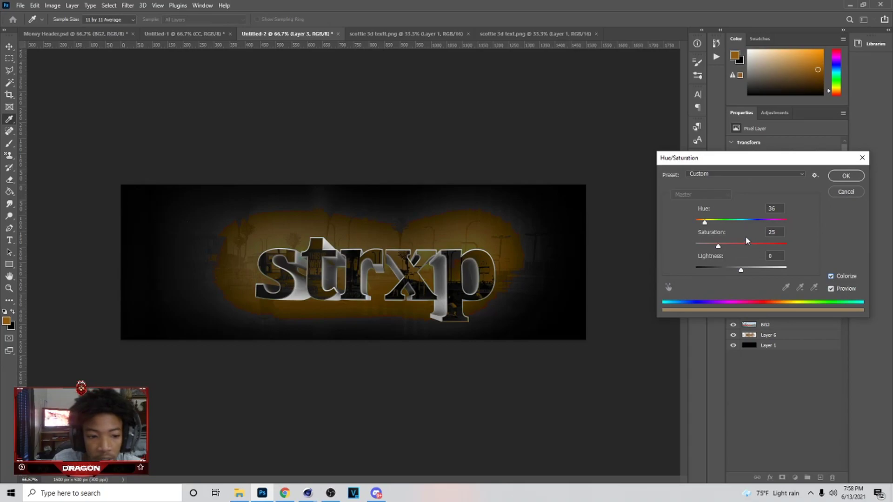
{"action": "left_click_drag", "start_coordinate": [761, 245], "coordinate": [668, 243]}
{"action": "left_click", "coordinate": [770, 244]}
{"action": "left_click_drag", "start_coordinate": [786, 246], "coordinate": [726, 249]}
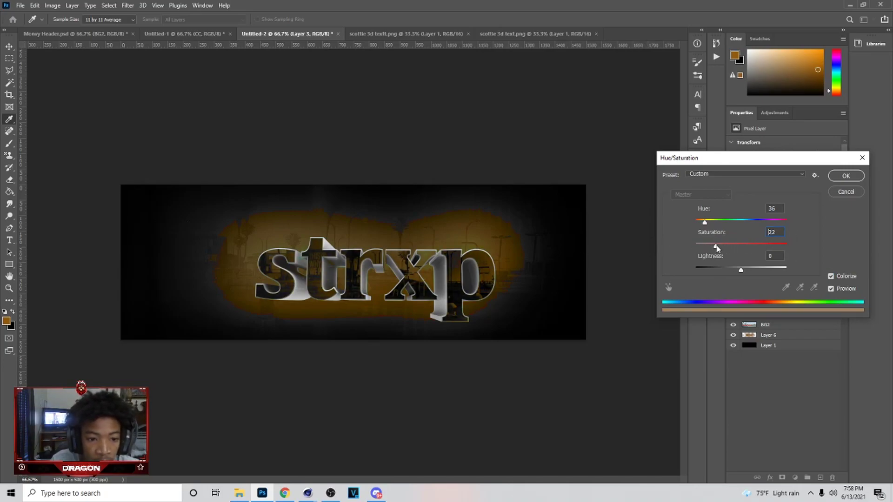
{"action": "mouse_move", "coordinate": [729, 220]}
{"action": "left_mouse_down"}
{"action": "mouse_move", "coordinate": [780, 222]}
{"action": "mouse_move", "coordinate": [720, 222]}
{"action": "mouse_move", "coordinate": [779, 220]}
{"action": "mouse_move", "coordinate": [732, 221]}
{"action": "left_mouse_up"}
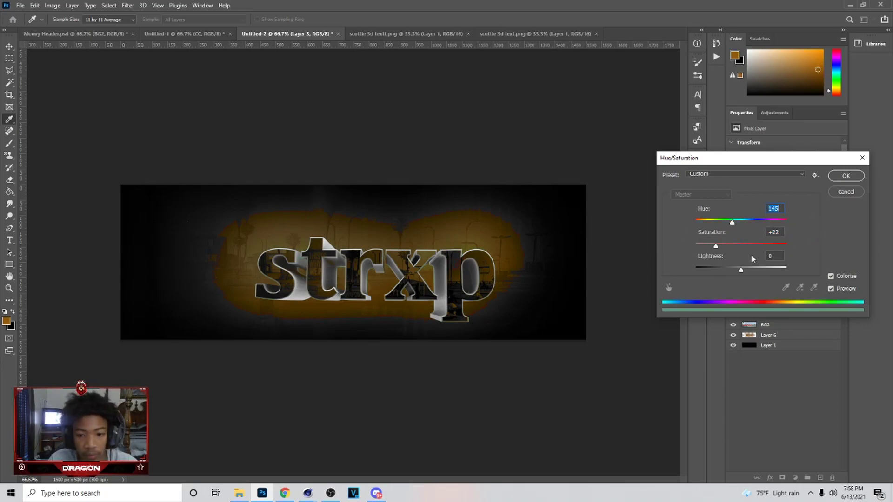
{"action": "left_click_drag", "start_coordinate": [740, 271], "coordinate": [738, 270]}
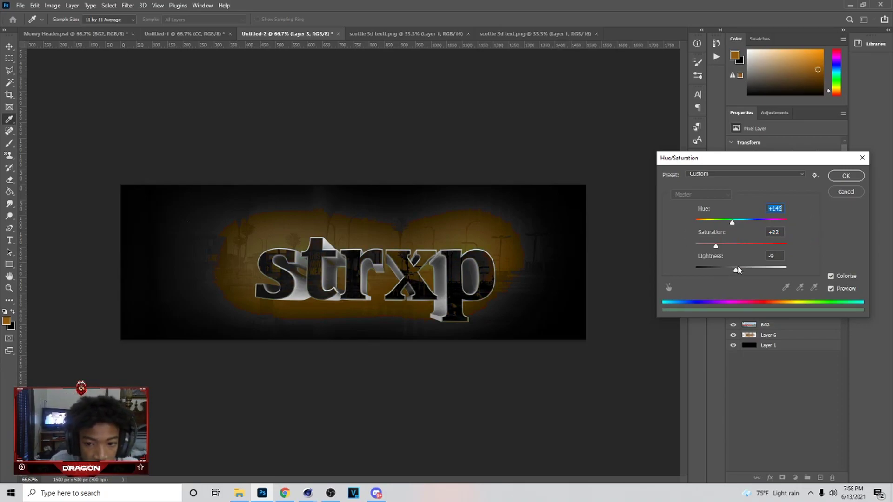
{"action": "left_click", "coordinate": [844, 175]}
{"action": "left_click", "coordinate": [775, 315]}
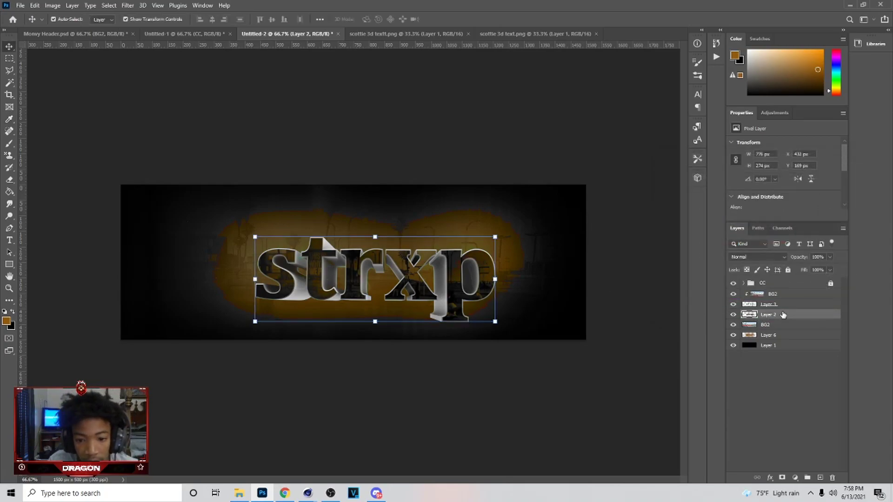
{"action": "key", "text": "ctrl+u"}
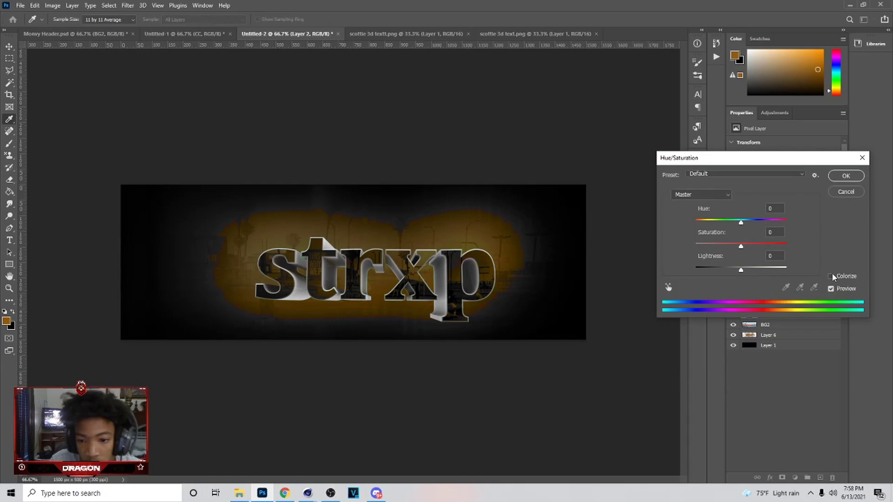
{"action": "left_click", "coordinate": [830, 275]}
{"action": "left_click_drag", "start_coordinate": [762, 222], "coordinate": [731, 224]}
{"action": "key", "text": "Escape"}
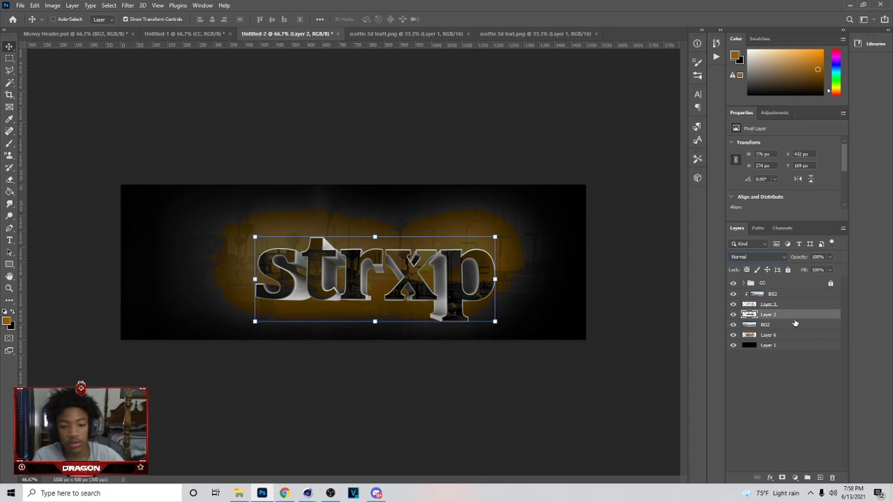
- Colorize the Layer 2 lettering with Hue/Saturation at hue about 237 and saturation 11
{"action": "key", "text": "ctrl+u"}
{"action": "left_click_drag", "start_coordinate": [741, 221], "coordinate": [688, 225]}
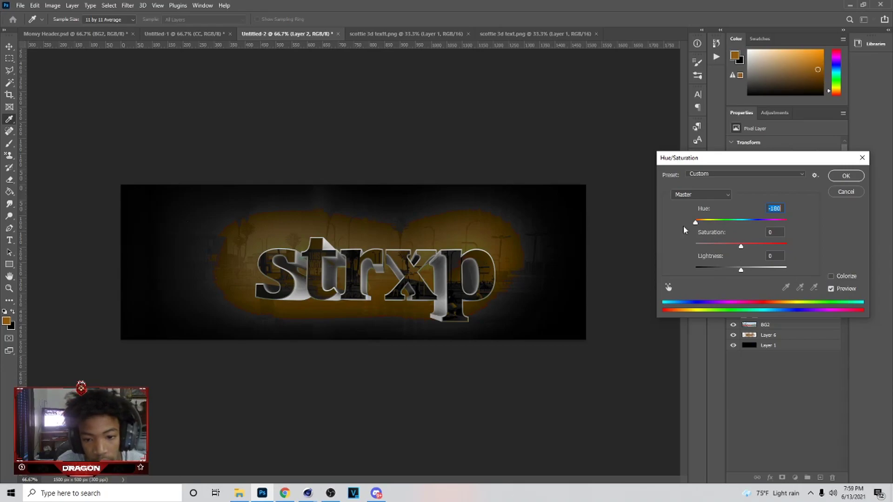
{"action": "left_click", "coordinate": [831, 276]}
{"action": "left_click_drag", "start_coordinate": [732, 223], "coordinate": [771, 224]}
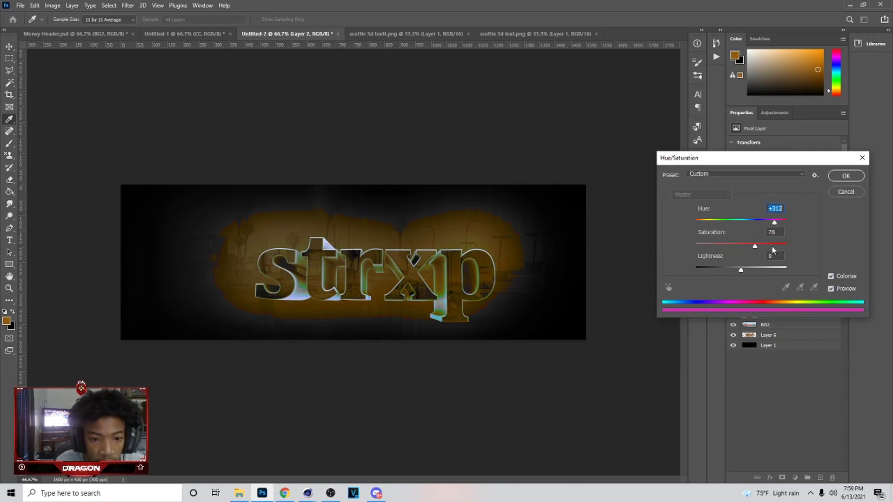
{"action": "mouse_move", "coordinate": [718, 246]}
{"action": "left_mouse_down"}
{"action": "mouse_move", "coordinate": [741, 244]}
{"action": "mouse_move", "coordinate": [718, 245]}
{"action": "mouse_move", "coordinate": [725, 246]}
{"action": "left_mouse_up"}
{"action": "mouse_move", "coordinate": [774, 222]}
{"action": "left_mouse_down"}
{"action": "mouse_move", "coordinate": [695, 220]}
{"action": "mouse_move", "coordinate": [721, 222]}
{"action": "mouse_move", "coordinate": [705, 244]}
{"action": "mouse_move", "coordinate": [736, 222]}
{"action": "mouse_move", "coordinate": [759, 225]}
{"action": "left_mouse_up"}
{"action": "left_click", "coordinate": [750, 224]}
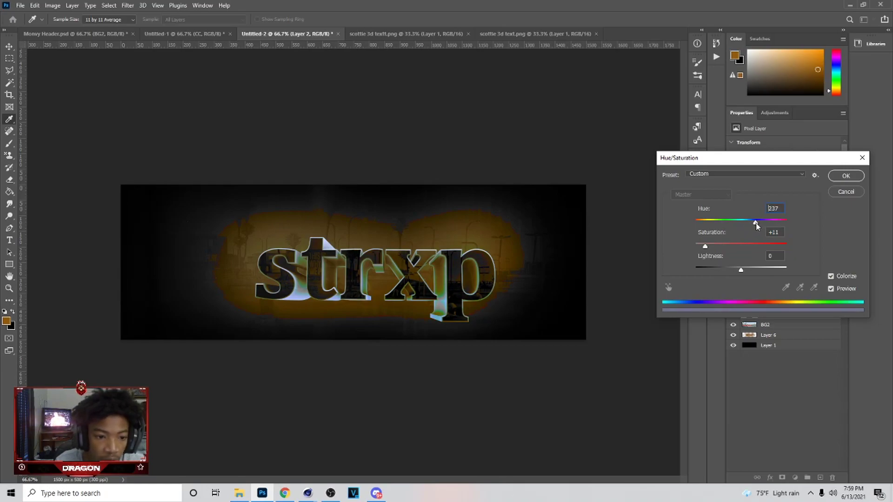
{"action": "left_click", "coordinate": [846, 176]}
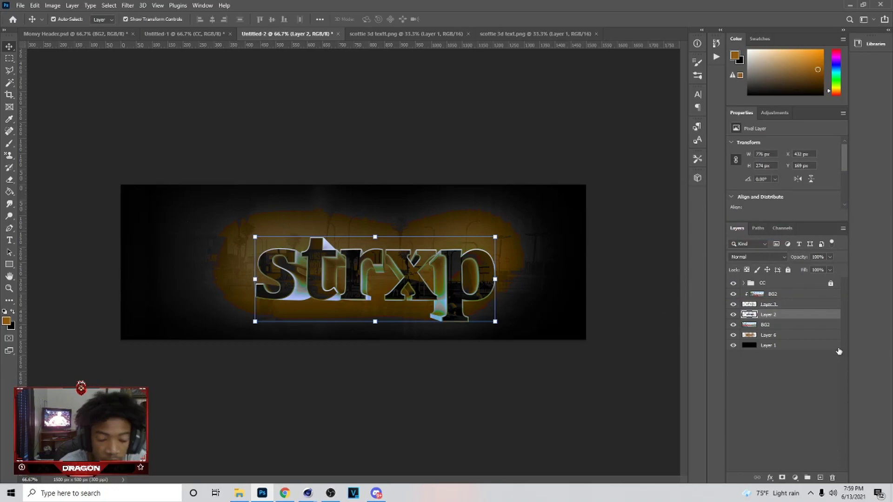
{"action": "left_click", "coordinate": [802, 327]}
{"action": "left_click", "coordinate": [786, 314]}
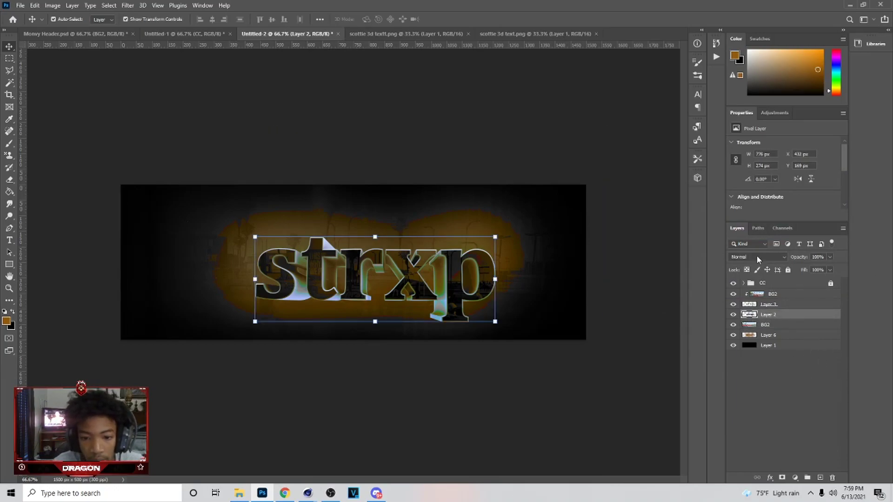
{"action": "left_click", "coordinate": [756, 255]}
{"action": "left_click", "coordinate": [824, 357]}
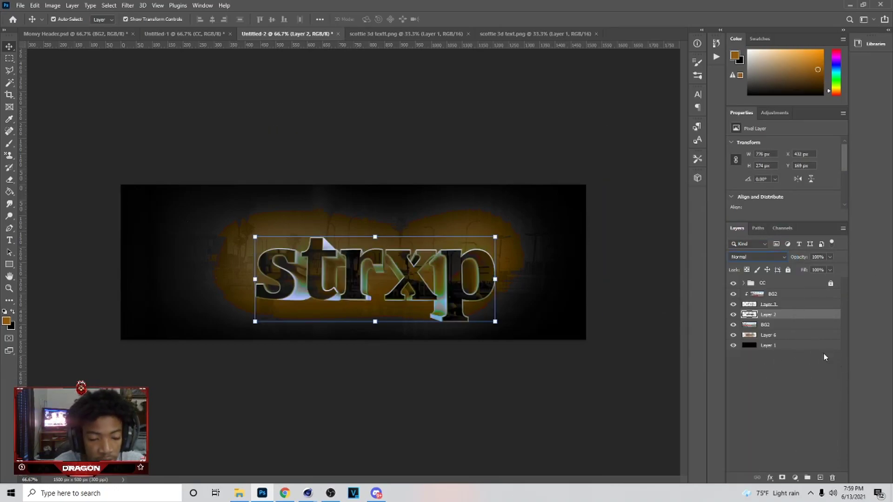
- Add a layer above the clipped BG2 copy and paint soft brown spots over the s, p and r, reducing the brush from 400 to 250 px
{"action": "left_click", "coordinate": [786, 305]}
{"action": "left_click", "coordinate": [790, 294]}
{"action": "left_click", "coordinate": [820, 478]}
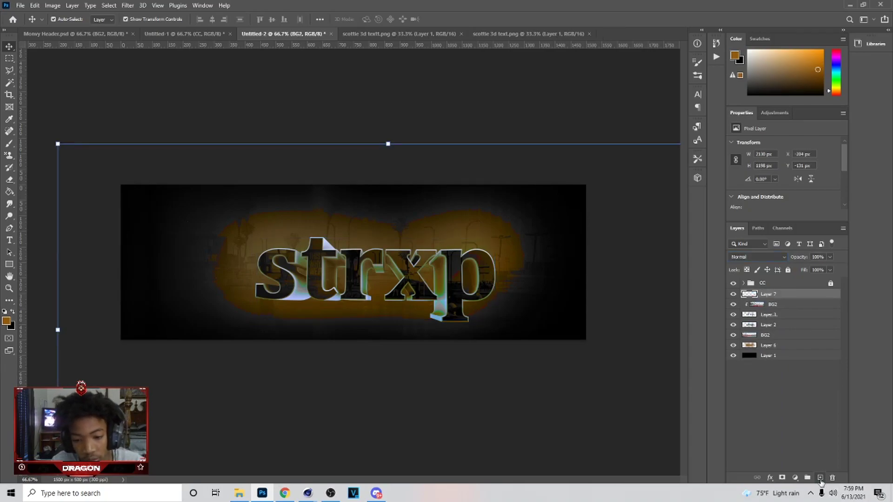
{"action": "key", "text": "b"}
{"action": "key", "text": "p"}
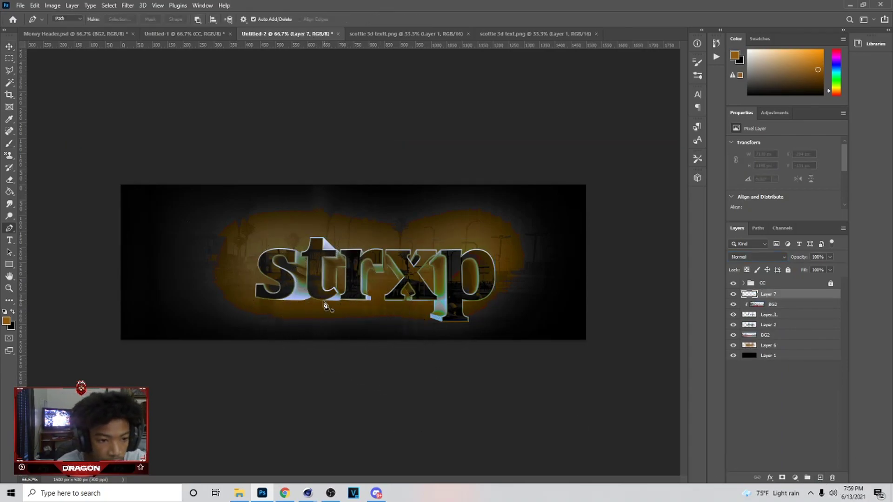
{"action": "key", "text": "b"}
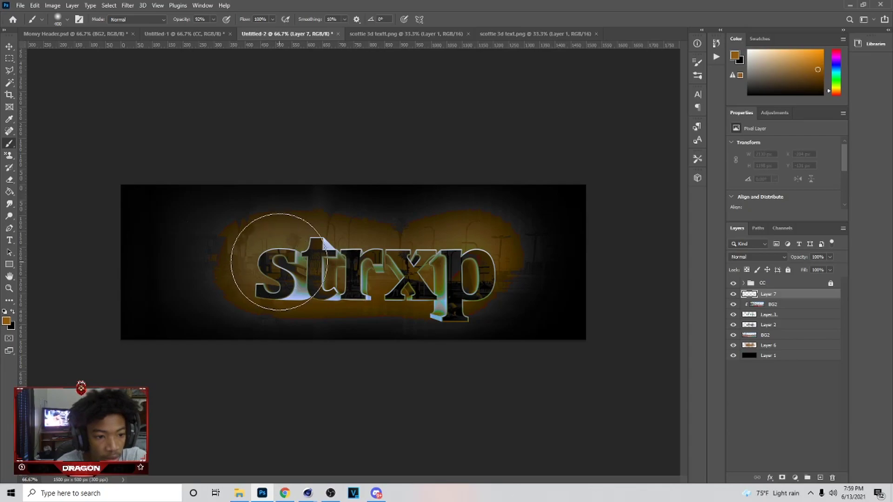
{"action": "left_click", "coordinate": [279, 262]}
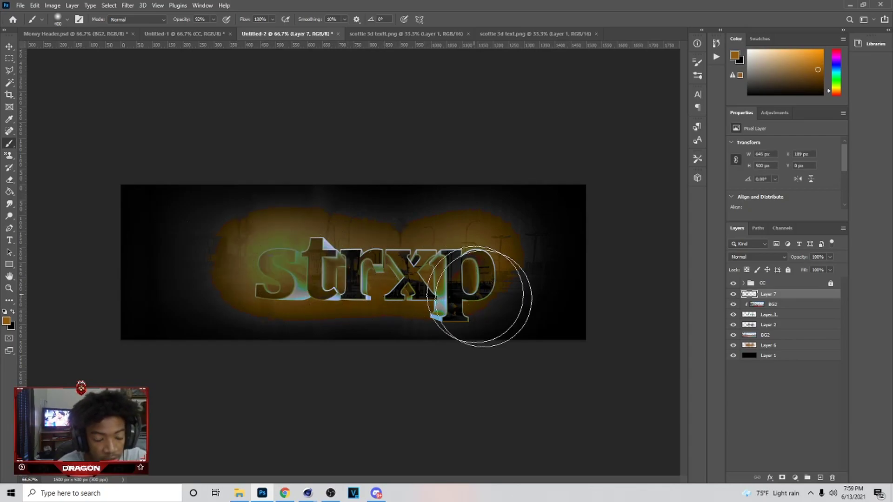
{"action": "left_click", "coordinate": [479, 296]}
{"action": "key", "text": "bracketleft"}
{"action": "key", "text": "bracketleft"}
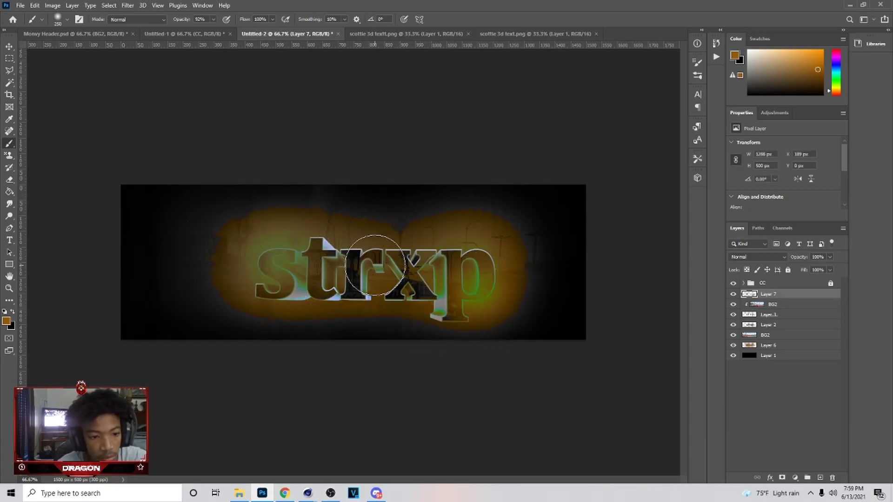
{"action": "left_click", "coordinate": [375, 266]}
- Select the pixels of the painted Layer 7 and copy that area of the clipped BG2 copy to a new layer
{"action": "right_click", "coordinate": [749, 295]}
{"action": "left_click", "coordinate": [779, 319]}
{"action": "left_click", "coordinate": [782, 307]}
{"action": "key", "text": "ctrl+j"}
{"action": "key", "text": "ctrl+d"}
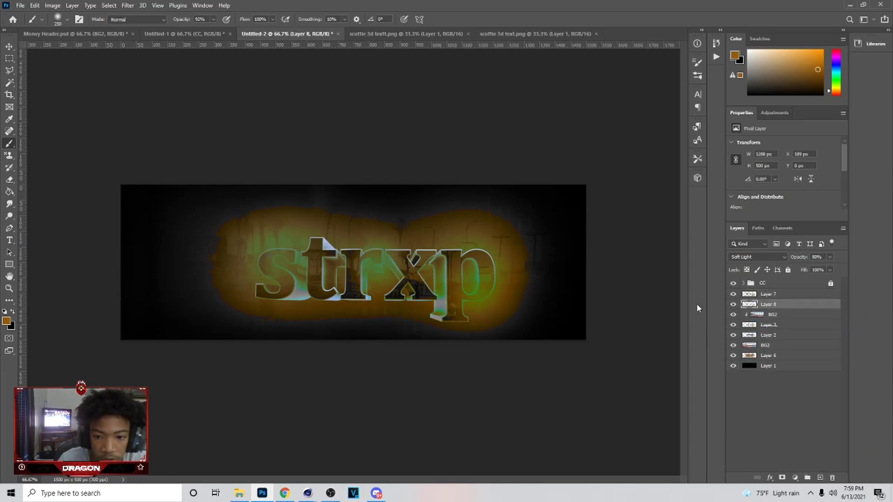
- Hide the painted Layer 7, move Layer 8 below Layer 3 and clip it to the Layer 2 lettering
{"action": "left_click", "coordinate": [734, 294]}
{"action": "left_click_drag", "start_coordinate": [782, 311], "coordinate": [775, 330]}
{"action": "right_click", "coordinate": [783, 325]}
{"action": "left_click", "coordinate": [771, 268]}
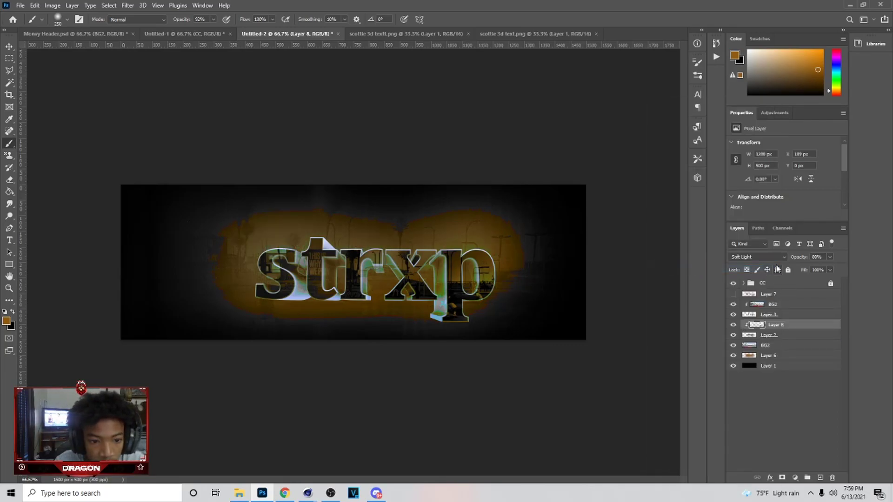
- Set the clipped Layer 8 to the Darker Color blend mode at 100% opacity
{"action": "left_click", "coordinate": [769, 257]}
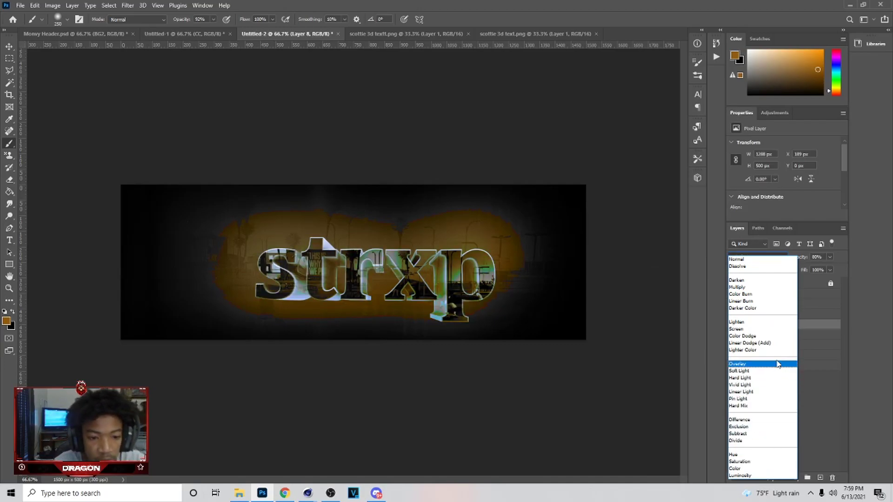
{"action": "left_click", "coordinate": [769, 309]}
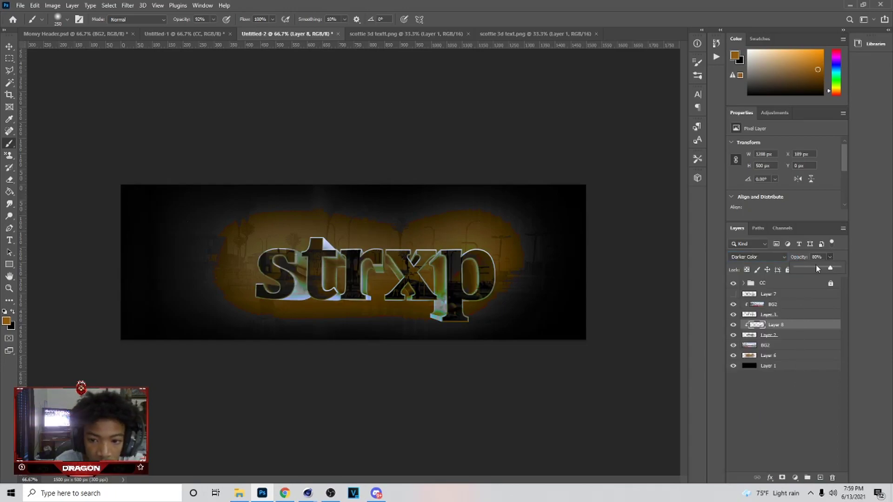
{"action": "left_click_drag", "start_coordinate": [810, 270], "coordinate": [837, 271]}
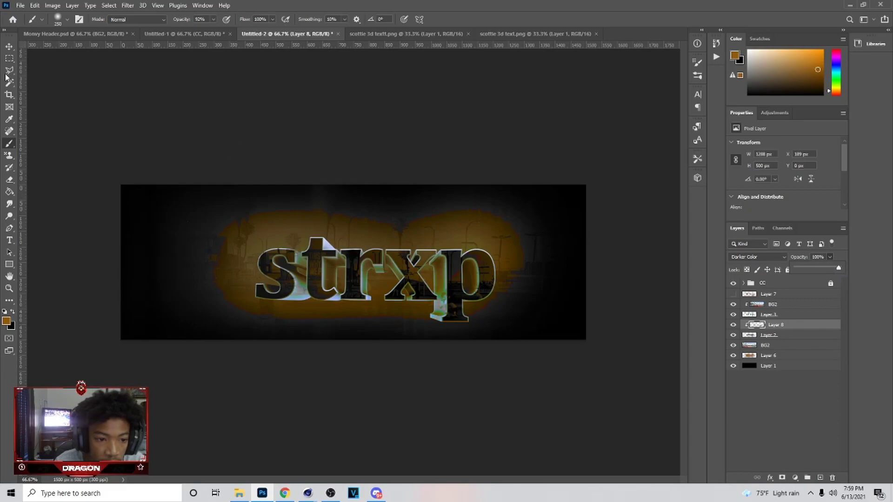
- Add a layer above the clipped BG2 copy and paint it with the soft 250 px brown brush over the strxp letters
{"action": "left_click", "coordinate": [9, 47]}
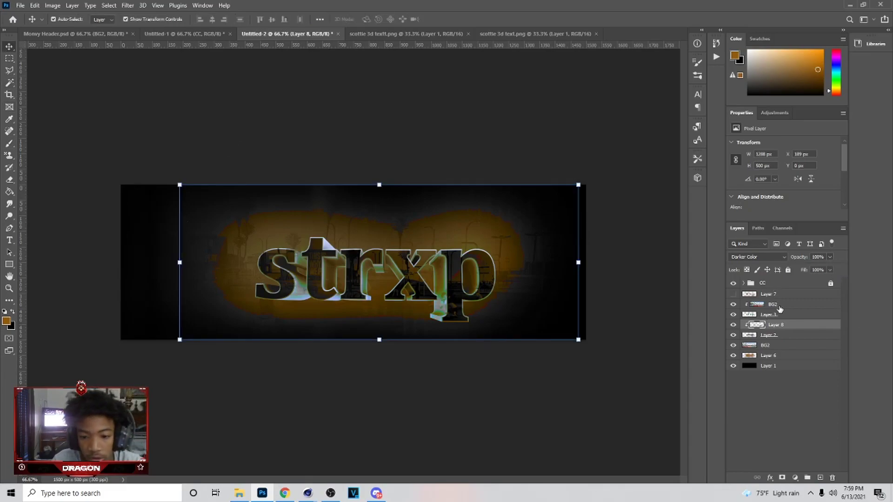
{"action": "left_click", "coordinate": [762, 305]}
{"action": "left_click", "coordinate": [819, 478]}
{"action": "key", "text": "b"}
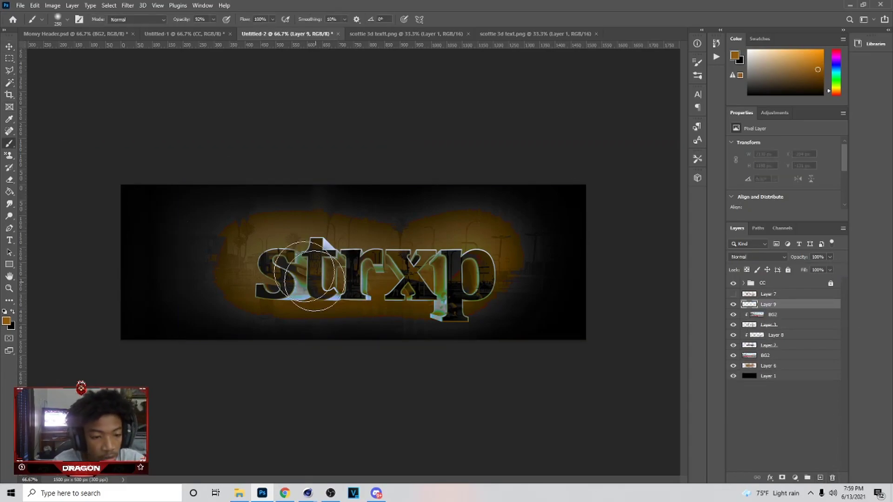
{"action": "left_click", "coordinate": [278, 263]}
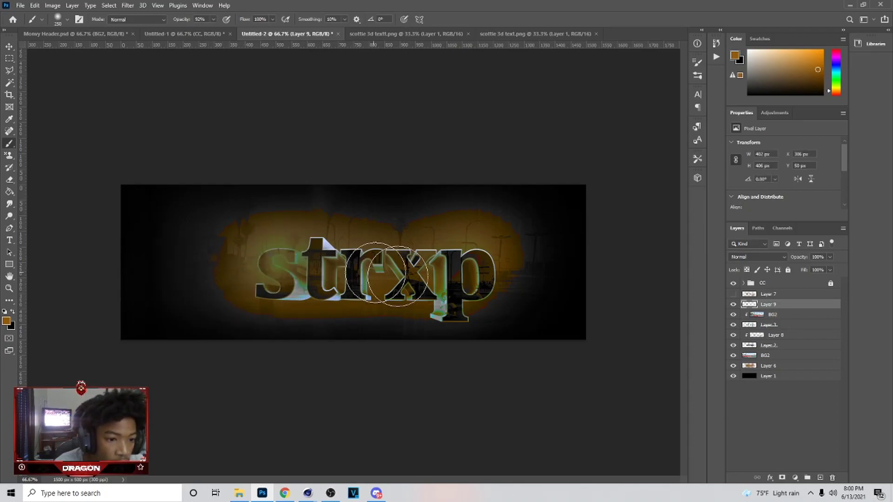
{"action": "left_click_drag", "start_coordinate": [502, 251], "coordinate": [342, 272]}
{"action": "left_click", "coordinate": [358, 255]}
{"action": "left_click", "coordinate": [453, 317]}
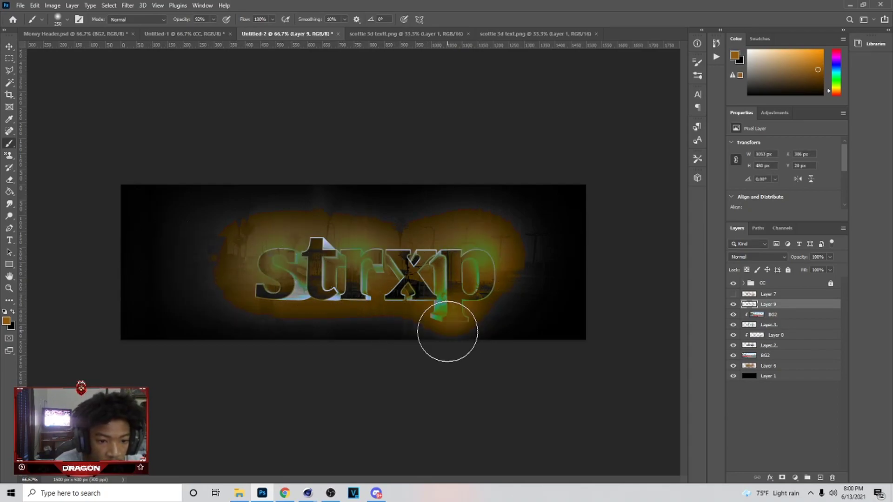
{"action": "left_click", "coordinate": [412, 272]}
- Lower the opacity of the painted Layer 9 to about 46% and set its blend mode to Linear Light
{"action": "left_click", "coordinate": [768, 258]}
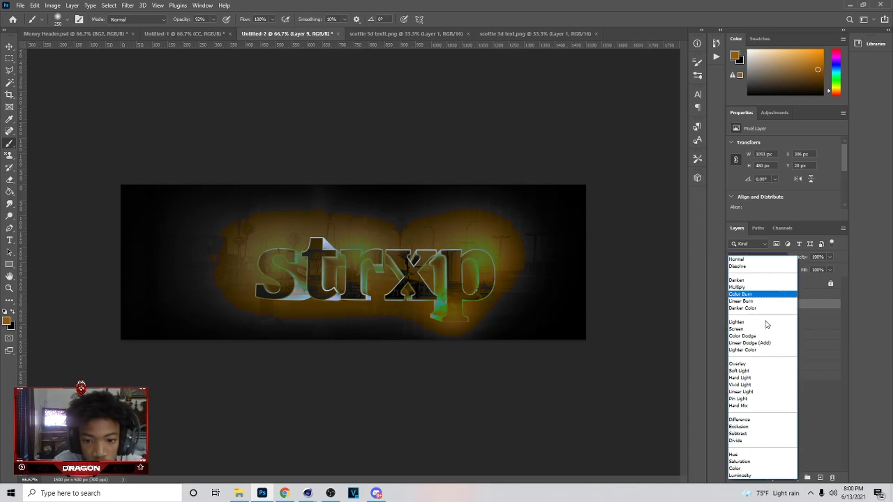
{"action": "left_click", "coordinate": [767, 476]}
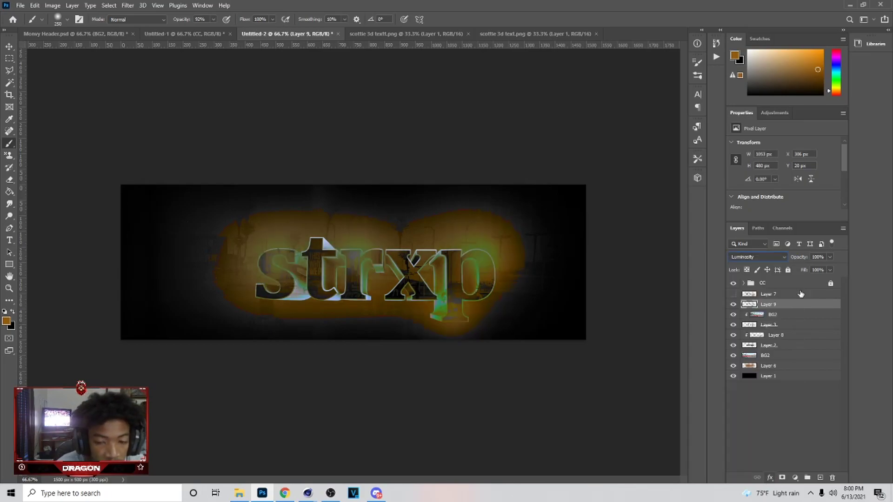
{"action": "left_click", "coordinate": [830, 256]}
{"action": "left_click_drag", "start_coordinate": [804, 269], "coordinate": [802, 270]}
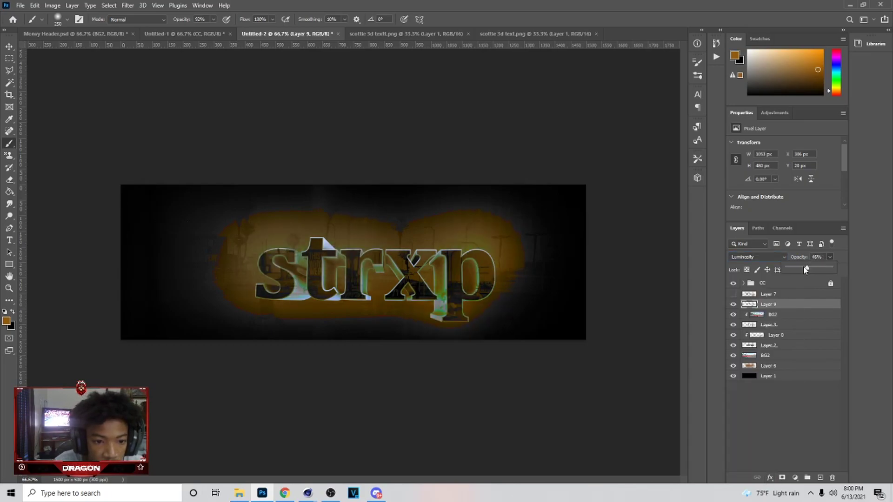
{"action": "left_click", "coordinate": [756, 257]}
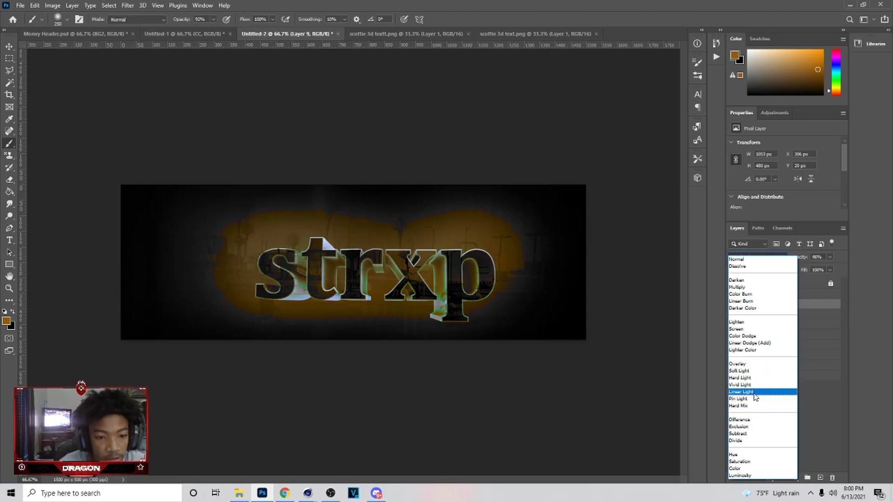
{"action": "left_click", "coordinate": [754, 394]}
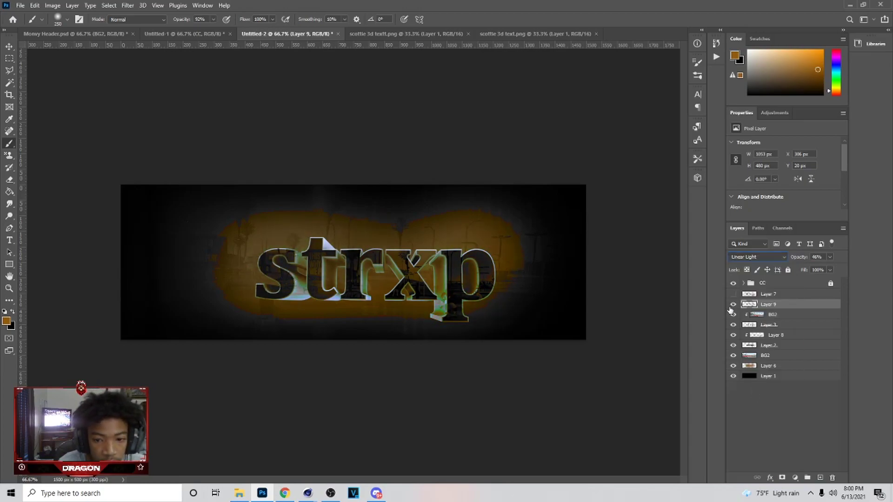
- Compare the header with and without the painted Layer 9
{"action": "left_click", "coordinate": [733, 305]}
{"action": "left_click", "coordinate": [733, 305]}
{"action": "left_click", "coordinate": [733, 305]}
{"action": "left_click", "coordinate": [733, 305]}
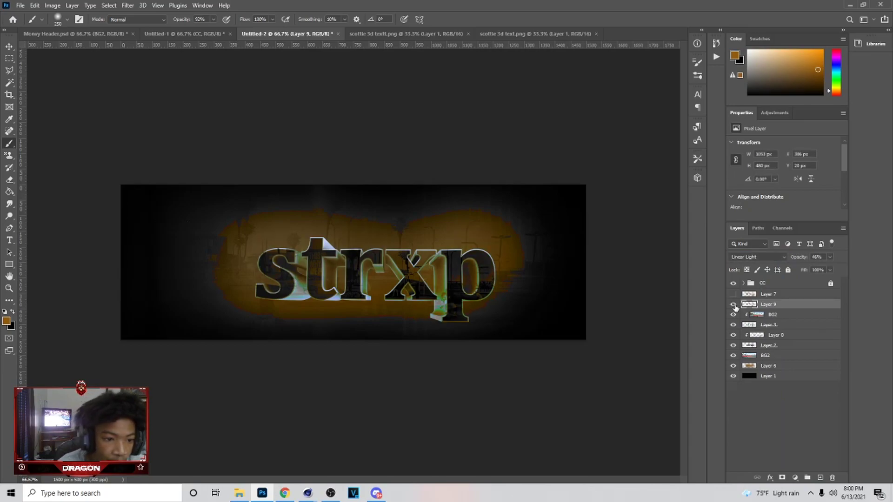
{"action": "key", "text": "v"}
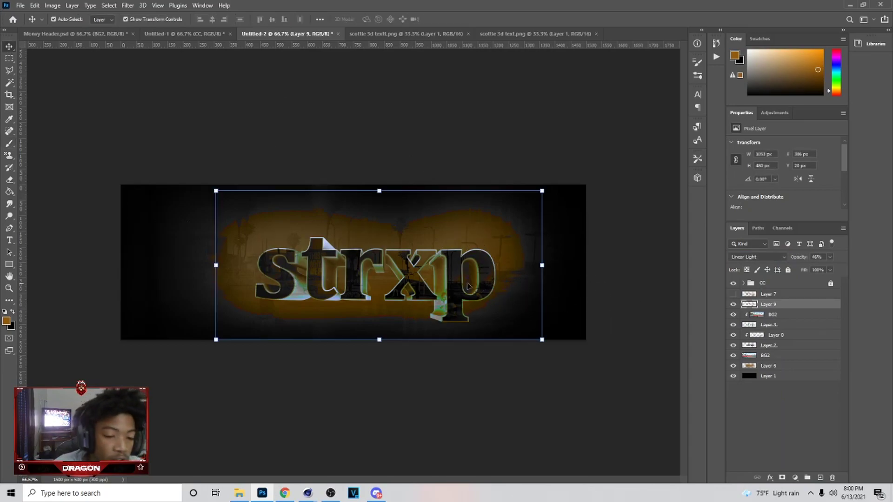
- Duplicate the Layer 2 lettering and set the copy to the Hard Mix blend mode
{"action": "left_click", "coordinate": [781, 345]}
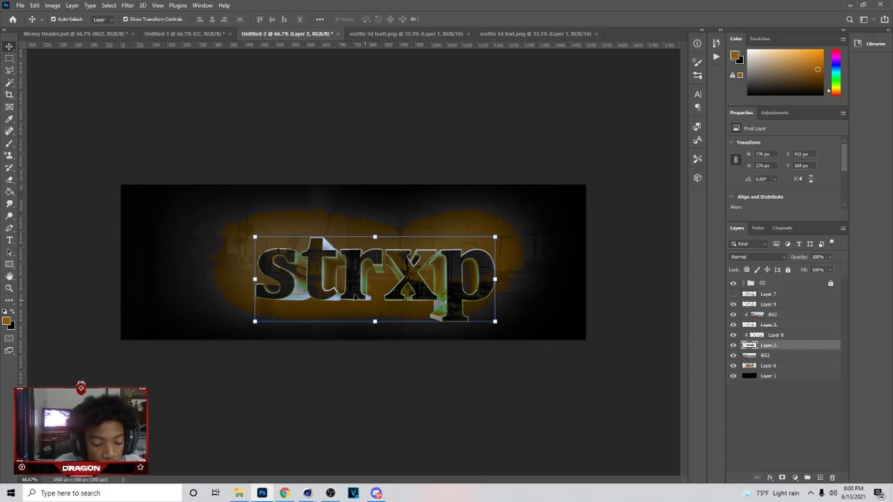
{"action": "key", "text": "e"}
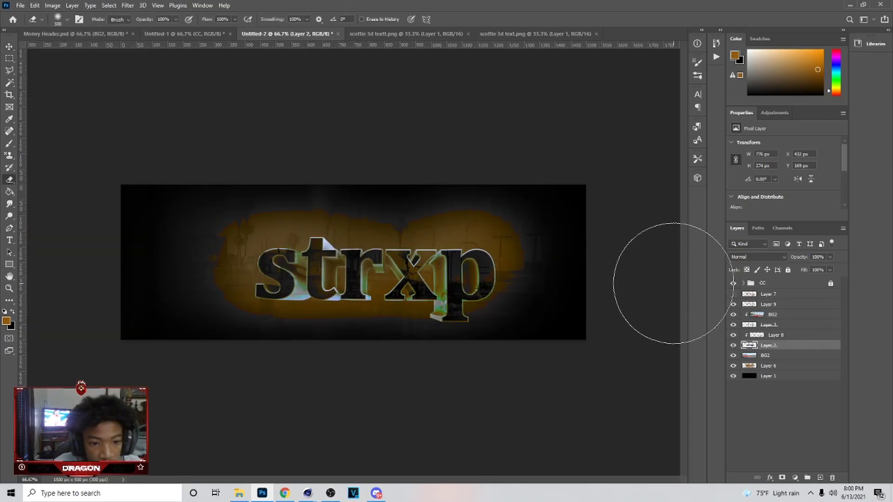
{"action": "key", "text": "ctrl+j"}
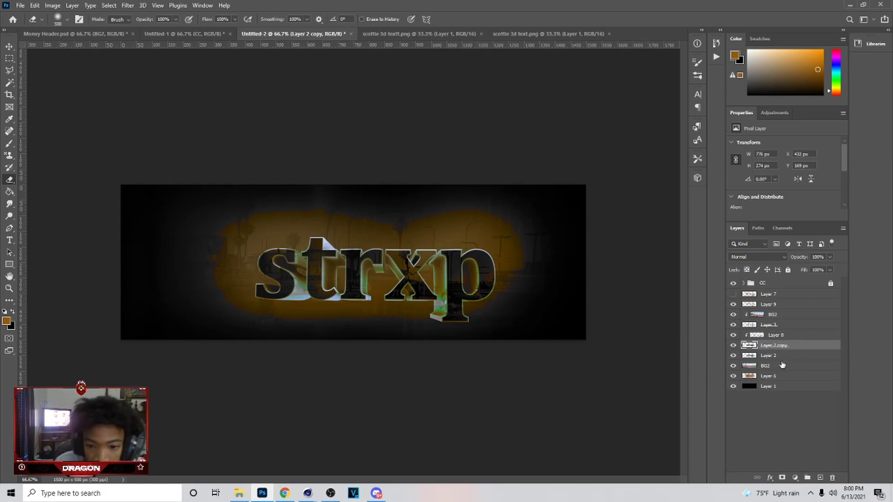
{"action": "left_click", "coordinate": [780, 357]}
{"action": "left_click", "coordinate": [802, 345]}
{"action": "left_click", "coordinate": [758, 257]}
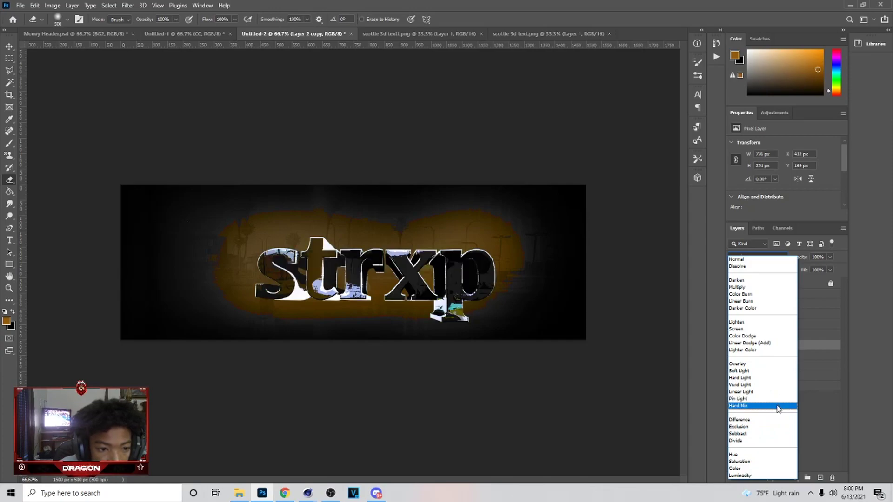
{"action": "left_click", "coordinate": [781, 406]}
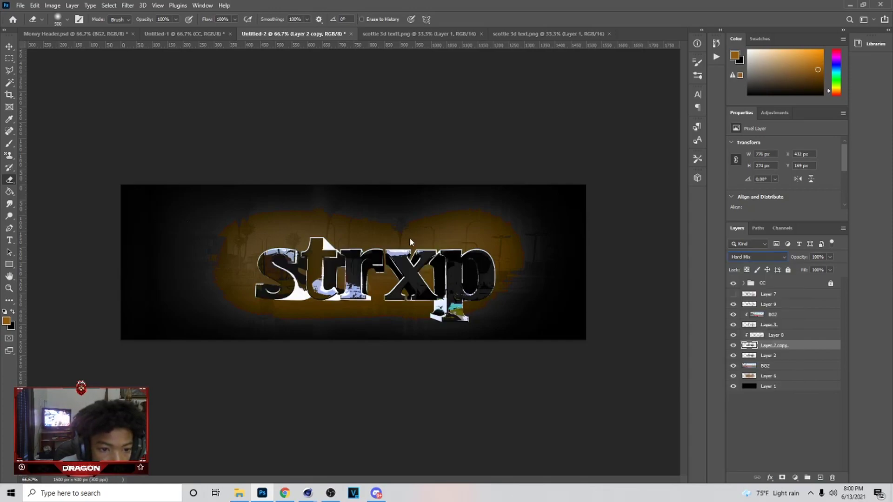
- Lower the opacity of the Hard Mix Layer 2 copy to about 12%, comparing the lettering with and without it
{"action": "left_click", "coordinate": [830, 257]}
{"action": "left_click_drag", "start_coordinate": [814, 268], "coordinate": [797, 271]}
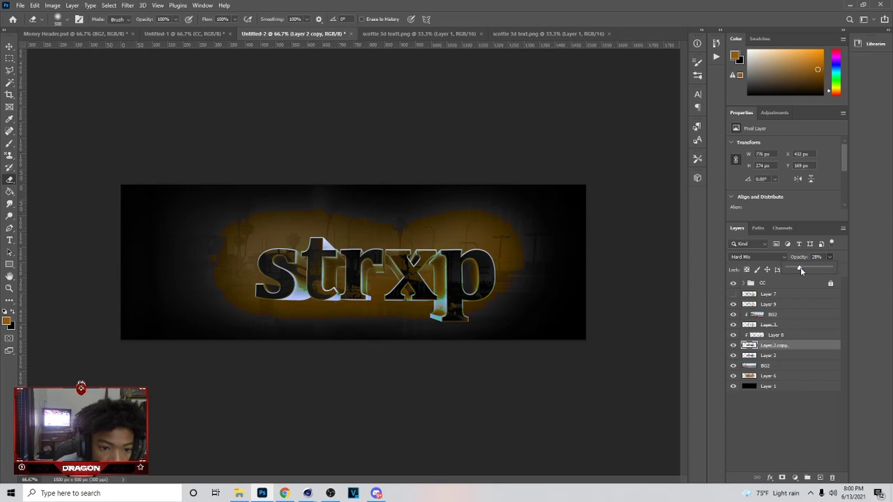
{"action": "left_click", "coordinate": [784, 365]}
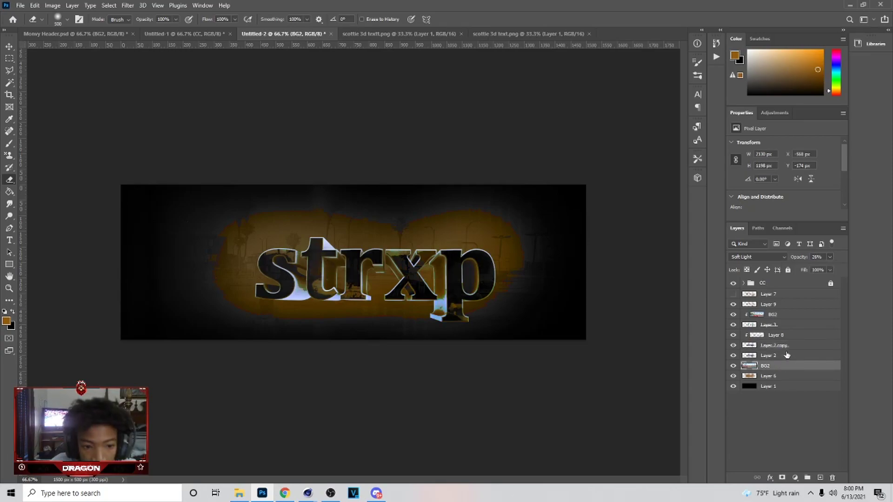
{"action": "left_click", "coordinate": [793, 356]}
{"action": "left_click", "coordinate": [792, 345]}
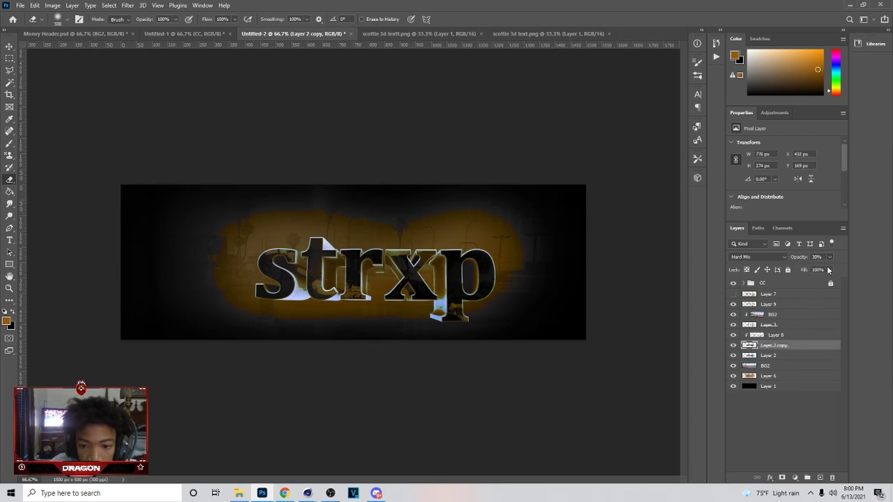
{"action": "left_click_drag", "start_coordinate": [806, 269], "coordinate": [805, 269]}
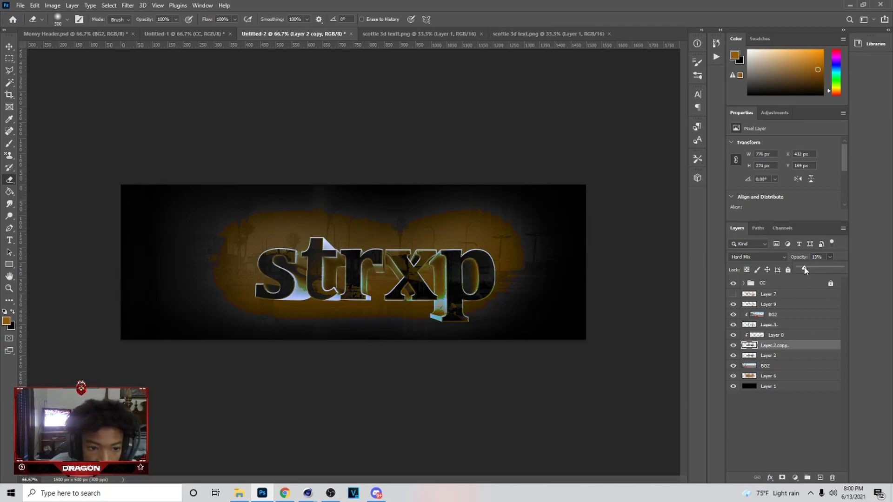
{"action": "left_click", "coordinate": [732, 345]}
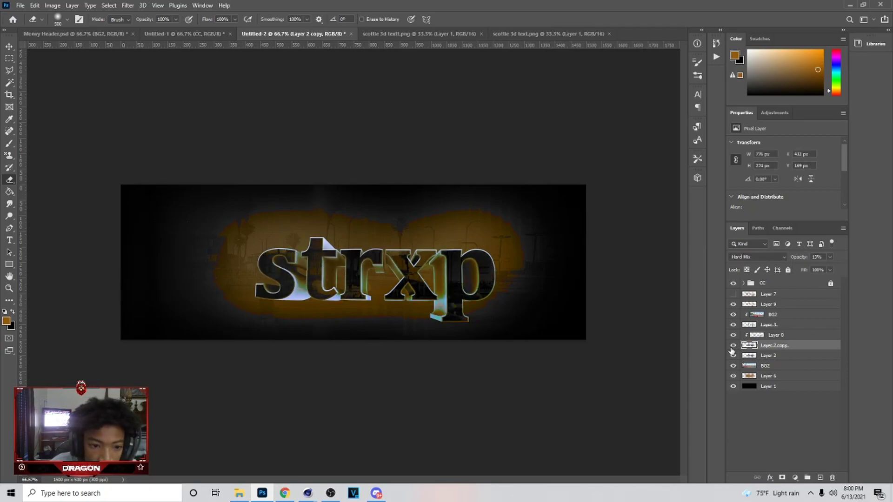
{"action": "left_click", "coordinate": [733, 346]}
{"action": "left_click", "coordinate": [829, 256]}
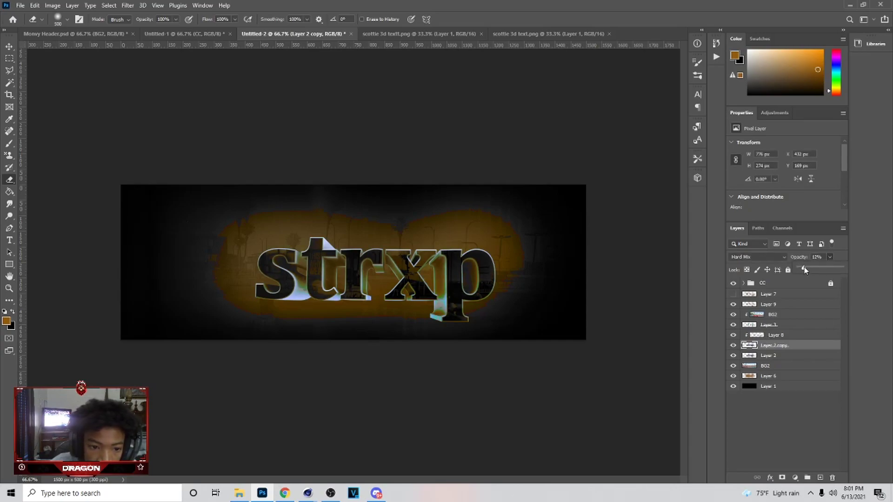
- Set the original Layer 2 lettering to the Hard Light blend mode and duplicate it
{"action": "left_click", "coordinate": [788, 358]}
{"action": "left_click", "coordinate": [775, 260]}
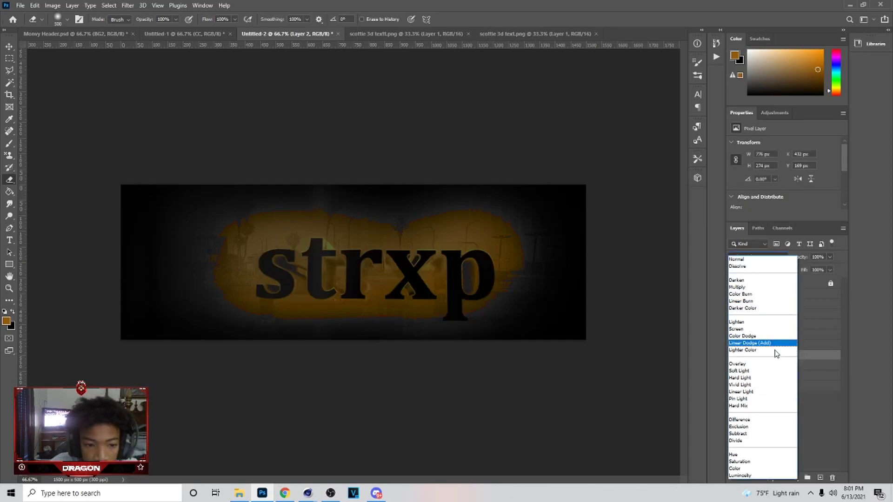
{"action": "left_click", "coordinate": [739, 378]}
{"action": "key", "text": "ctrl+j"}
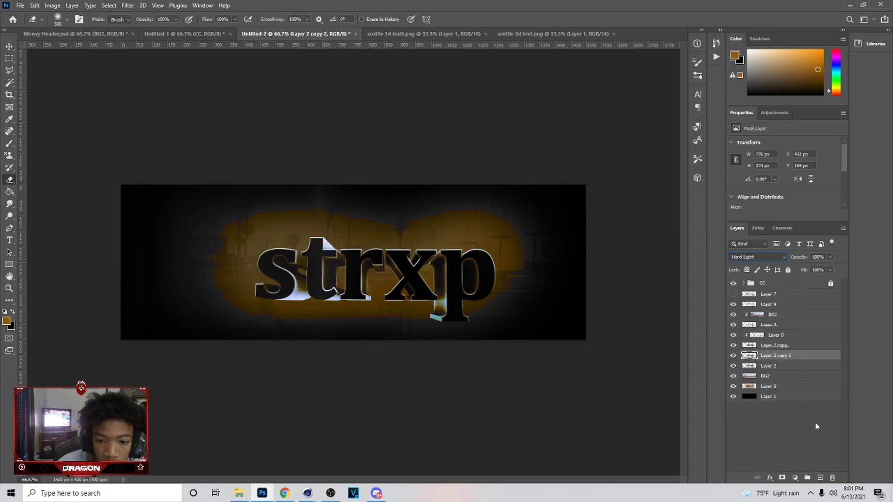
- Place the duplicate Layer 2 copy 2 beneath Layer 2 in Normal mode and lower Layer 2's opacity to about 37%
{"action": "left_click", "coordinate": [754, 258]}
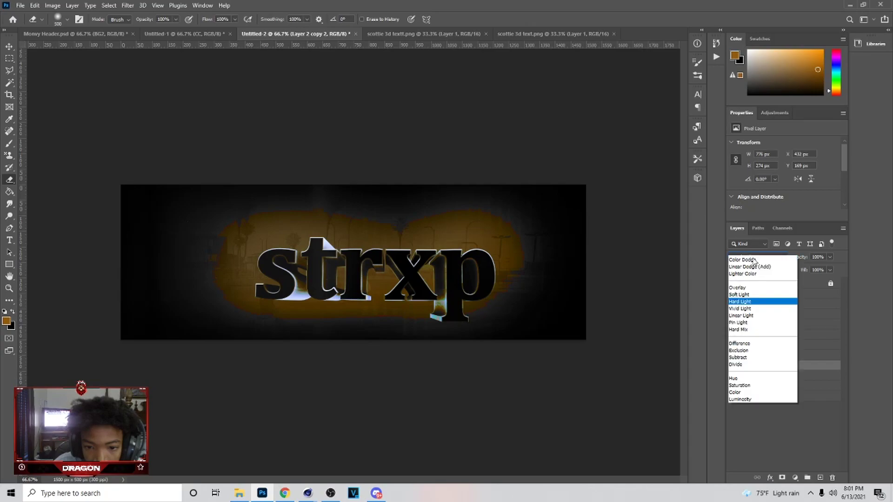
{"action": "key", "text": "ctrl+shift+z"}
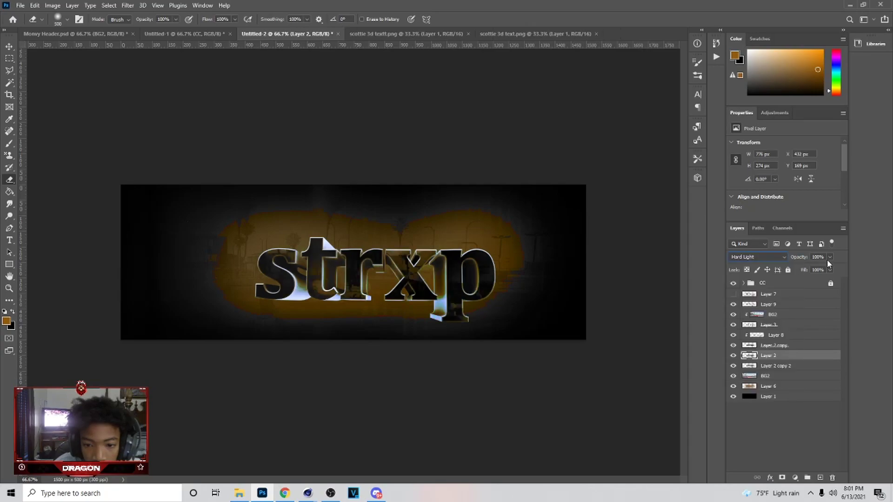
{"action": "left_click_drag", "start_coordinate": [827, 259], "coordinate": [805, 269]}
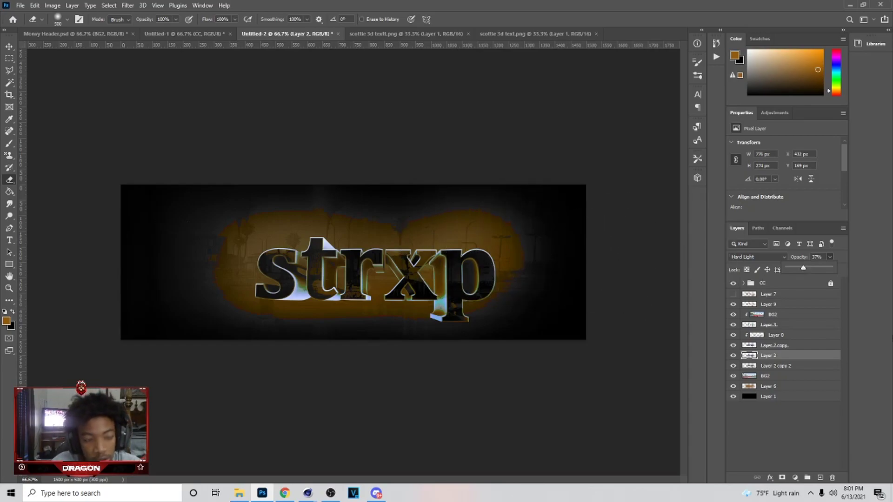
{"action": "left_click", "coordinate": [783, 360]}
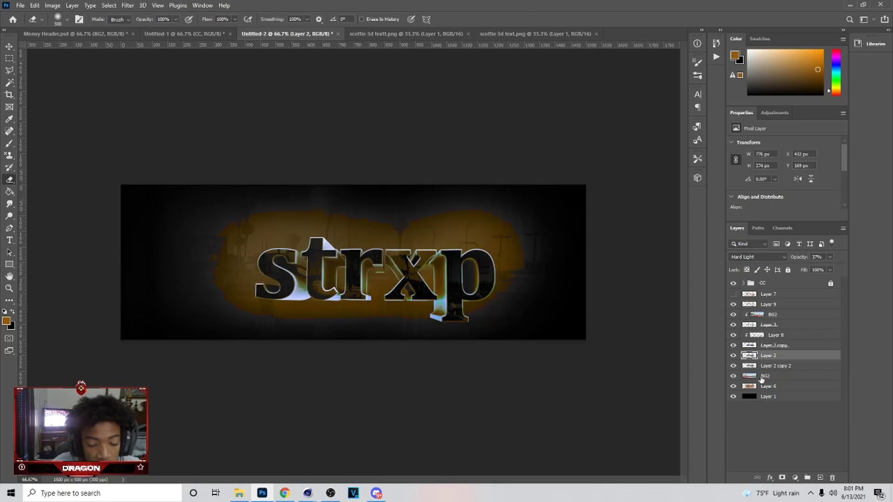
{"action": "key", "text": "v"}
{"action": "left_click", "coordinate": [604, 362]}
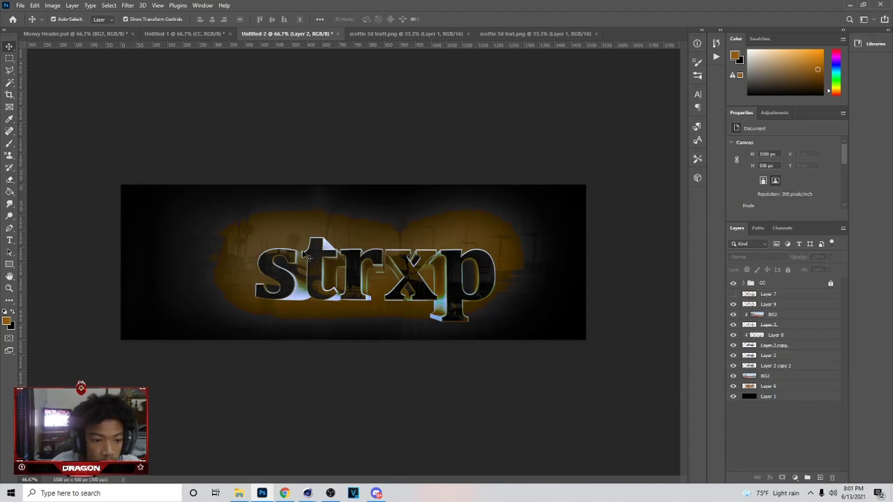
{"action": "left_click", "coordinate": [471, 302]}
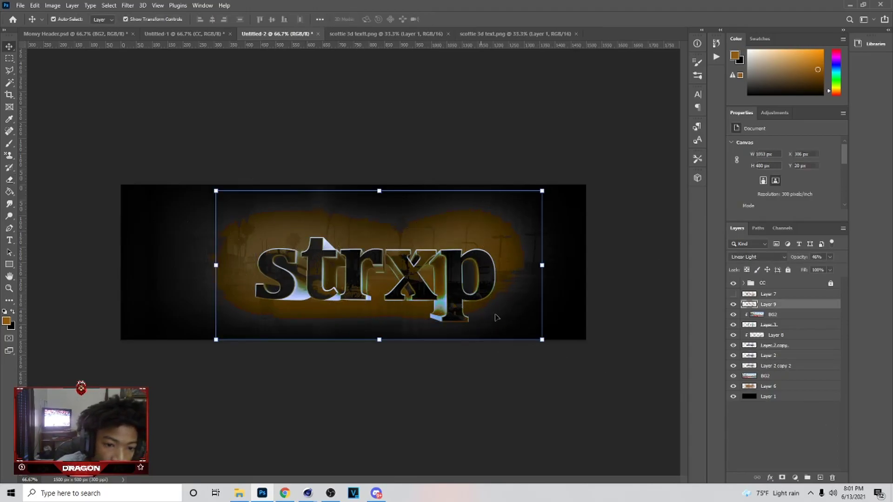
{"action": "left_click", "coordinate": [640, 405]}
{"action": "left_click", "coordinate": [403, 284]}
{"action": "left_click", "coordinate": [653, 295]}
{"action": "left_click", "coordinate": [414, 286]}
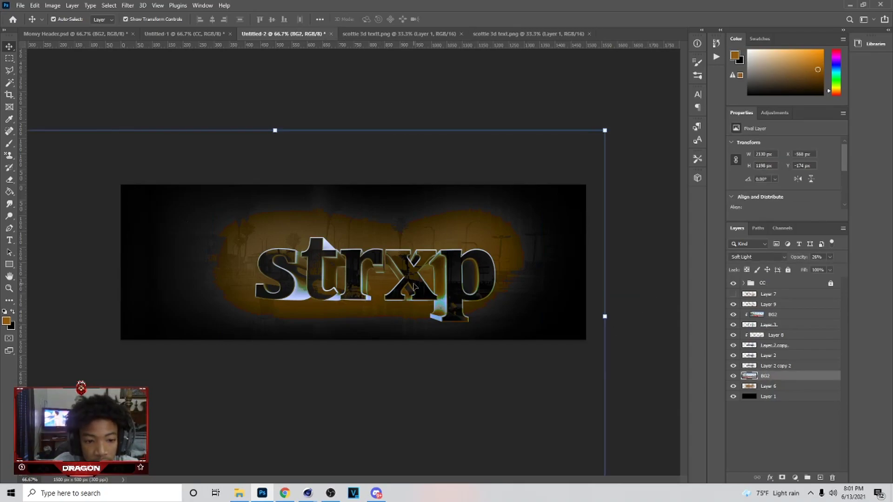
- Merge all lettering layers from Layer 2 copy 2 up to the clipped BG2 into a single layer
{"action": "left_click", "coordinate": [780, 366]}
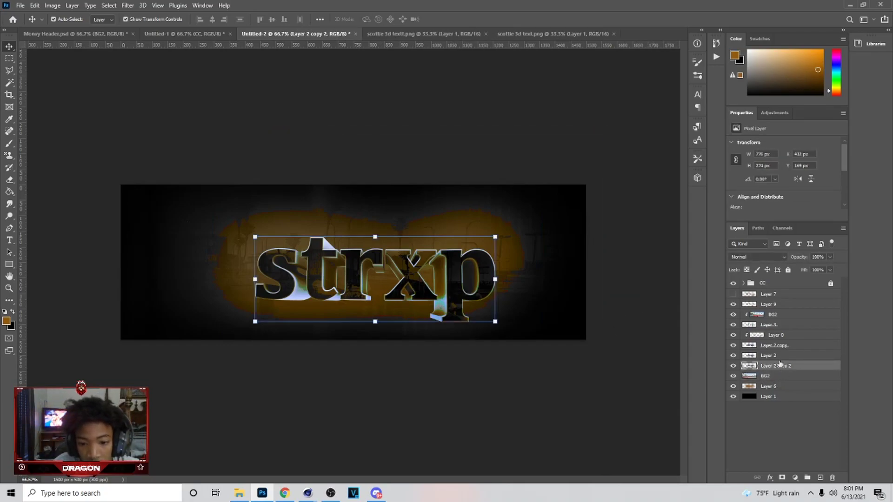
{"action": "left_click", "coordinate": [779, 318], "text": "shift"}
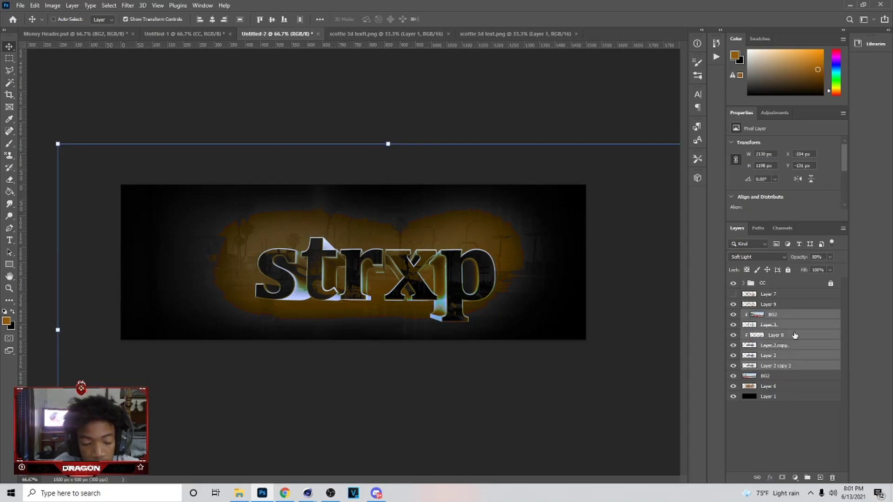
{"action": "key", "text": "ctrl+e"}
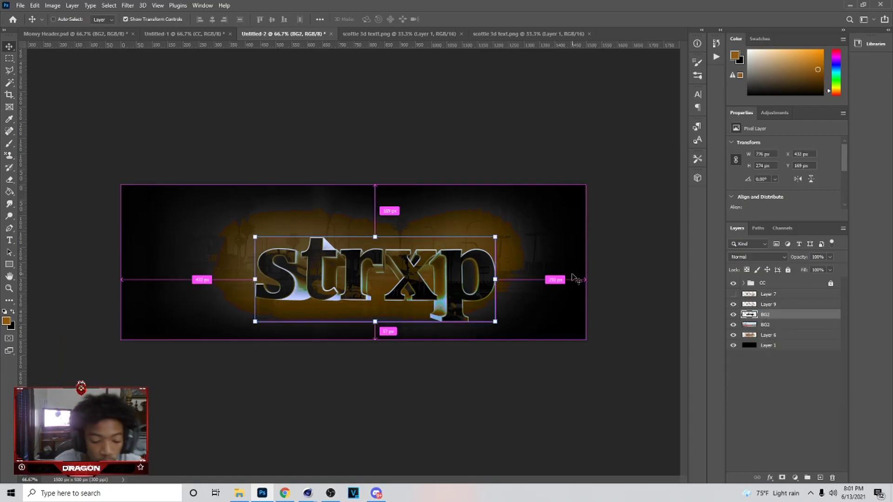
- Duplicate the merged strxp lettering layer and apply a Gaussian Blur with a 4.8 pixel radius to the copy
{"action": "key", "text": "ctrl+j"}
{"action": "left_click", "coordinate": [142, 5]}
{"action": "mouse_move", "coordinate": [127, 5]}
{"action": "mouse_move", "coordinate": [172, 124]}
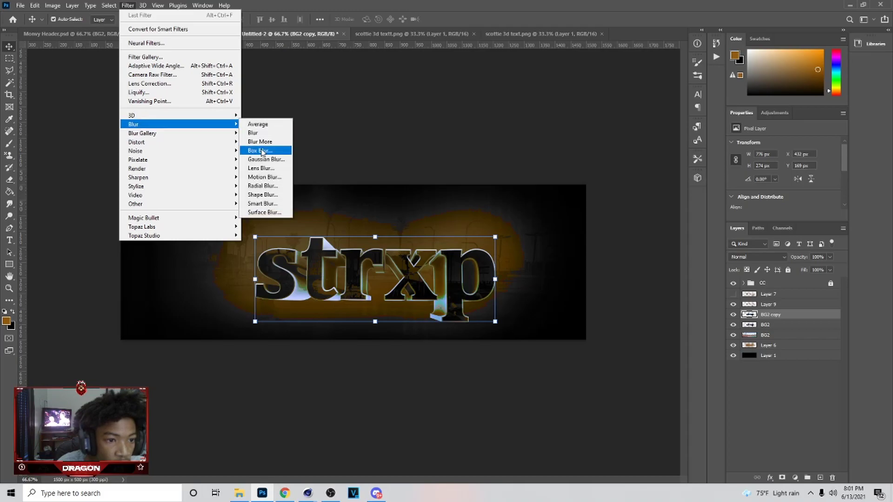
{"action": "left_click", "coordinate": [279, 159]}
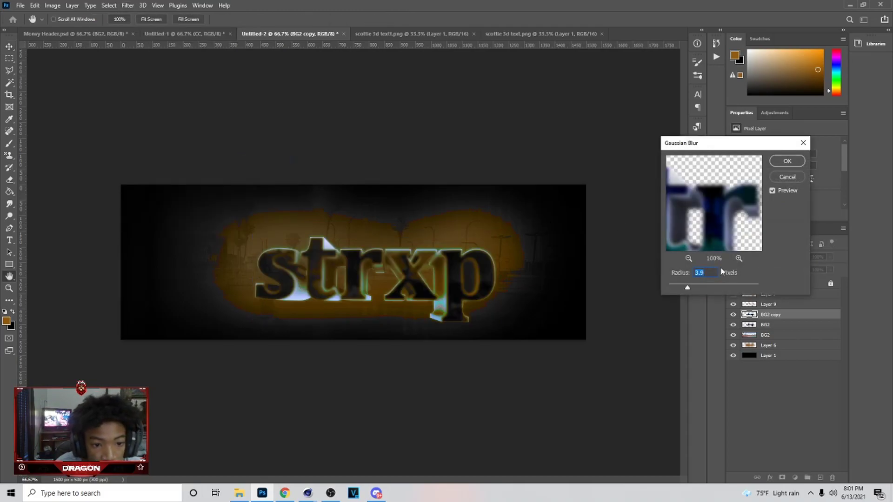
{"action": "left_click_drag", "start_coordinate": [691, 287], "coordinate": [696, 289]}
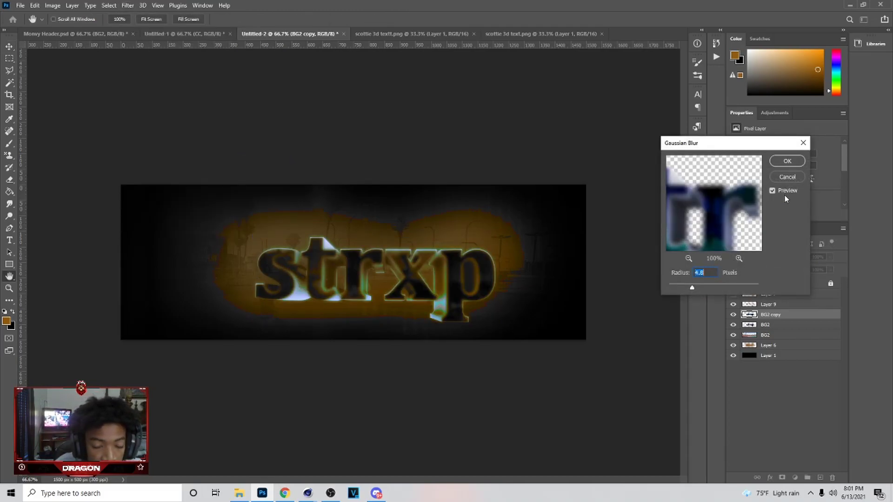
{"action": "left_click", "coordinate": [787, 161]}
- Set the blurred BG2 copy to the Lighter Color blend mode and lower its opacity to about 41%
{"action": "left_click", "coordinate": [760, 257]}
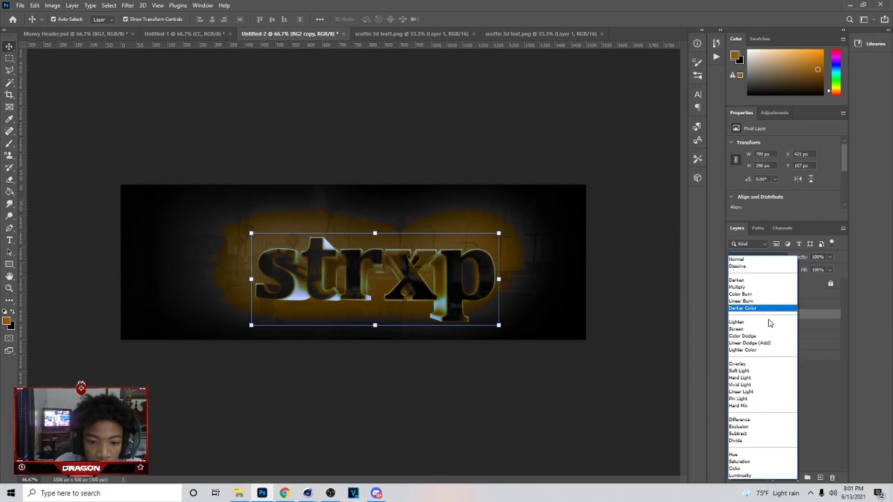
{"action": "left_click", "coordinate": [747, 350]}
{"action": "left_click_drag", "start_coordinate": [801, 270], "coordinate": [800, 269]}
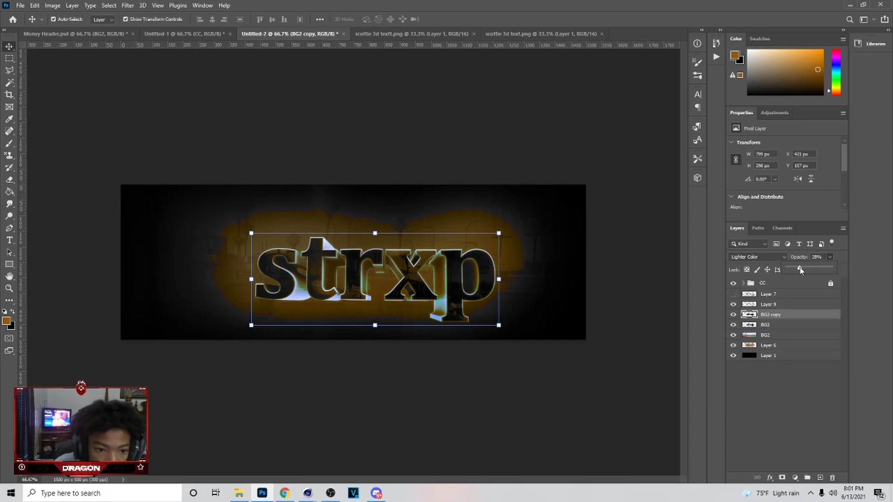
{"action": "left_click", "coordinate": [527, 163]}
{"action": "left_click", "coordinate": [511, 251]}
{"action": "left_click", "coordinate": [555, 237]}
{"action": "left_click", "coordinate": [466, 291]}
{"action": "left_click", "coordinate": [752, 257]}
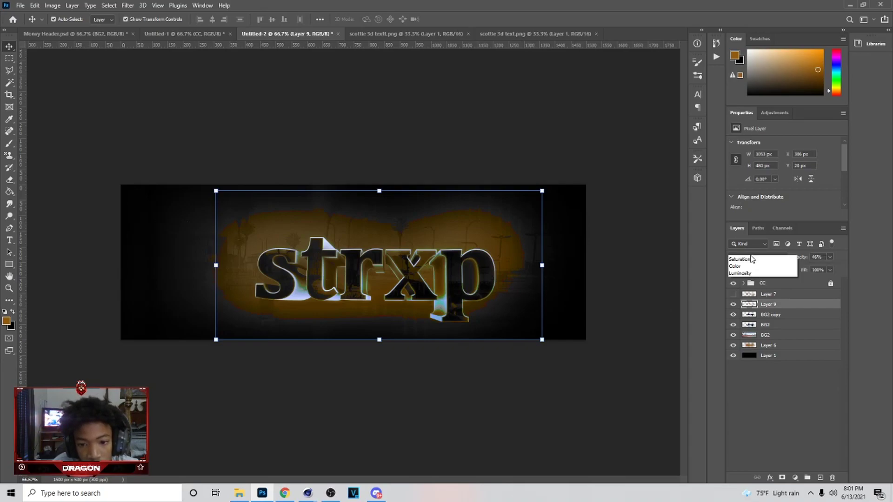
{"action": "left_click", "coordinate": [822, 351]}
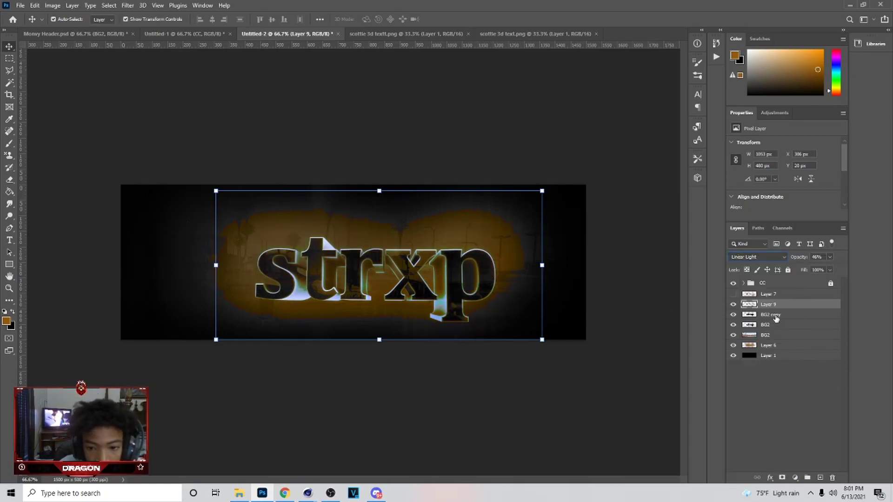
- Change the blurred BG2 copy's blend mode to Lighten and compare the lettering with and without it
{"action": "left_click", "coordinate": [775, 319]}
{"action": "left_click", "coordinate": [762, 256]}
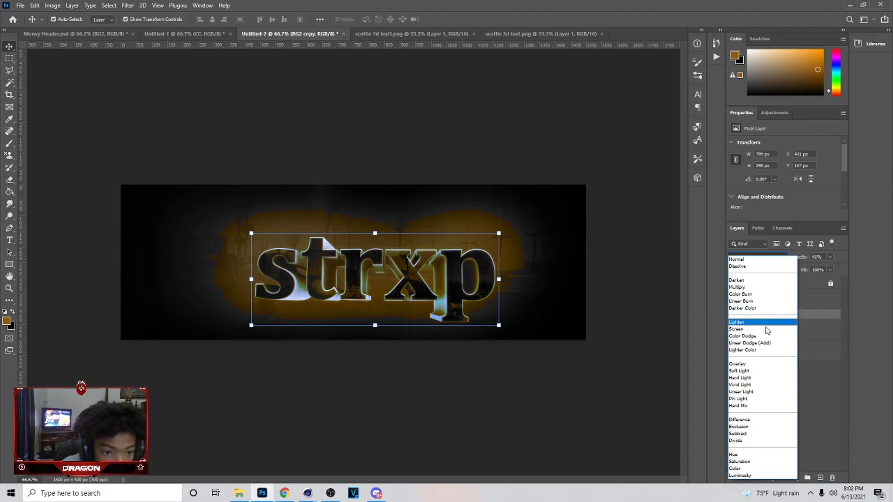
{"action": "left_click", "coordinate": [765, 321]}
{"action": "left_click", "coordinate": [733, 314]}
{"action": "left_click", "coordinate": [733, 315]}
{"action": "left_click", "coordinate": [785, 306]}
{"action": "left_click", "coordinate": [791, 317]}
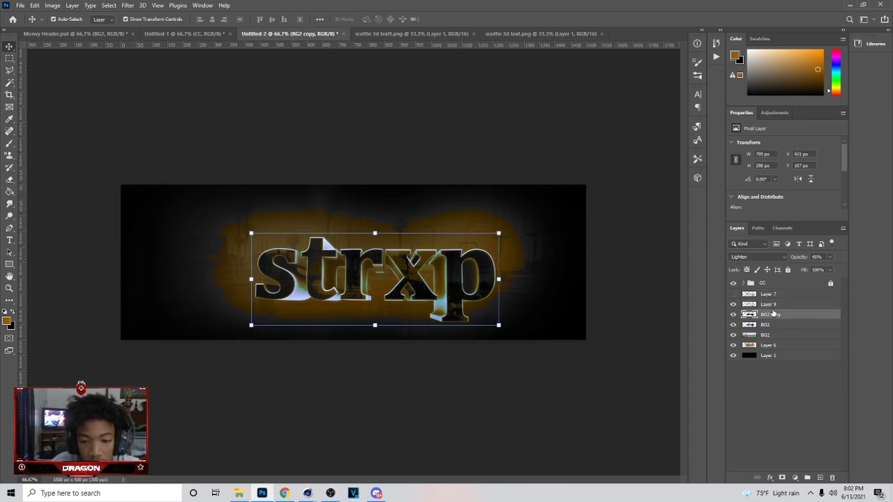